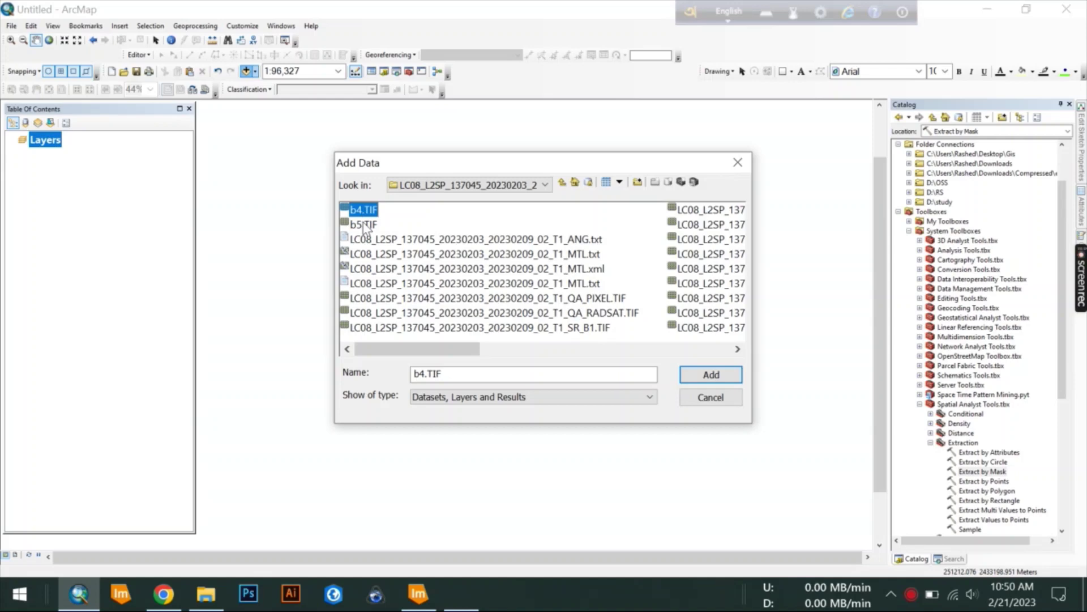
Add the Landsat rasters b4.TIF and b5.TIF to the map
left_click(363, 225, "ctrl")
left_click(685, 369)
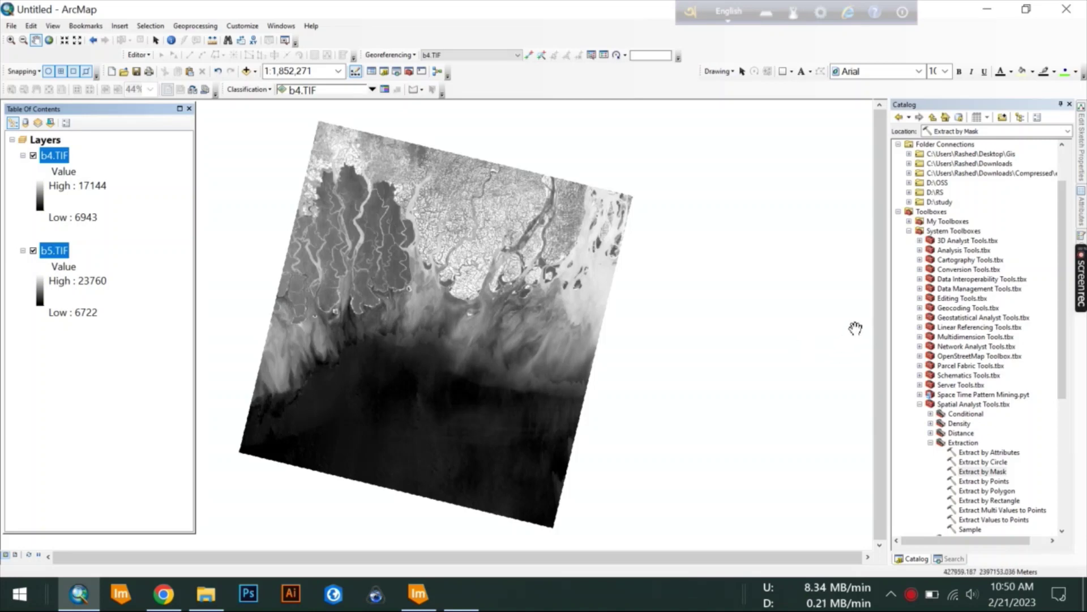
scroll(932, 358, "down", 3)
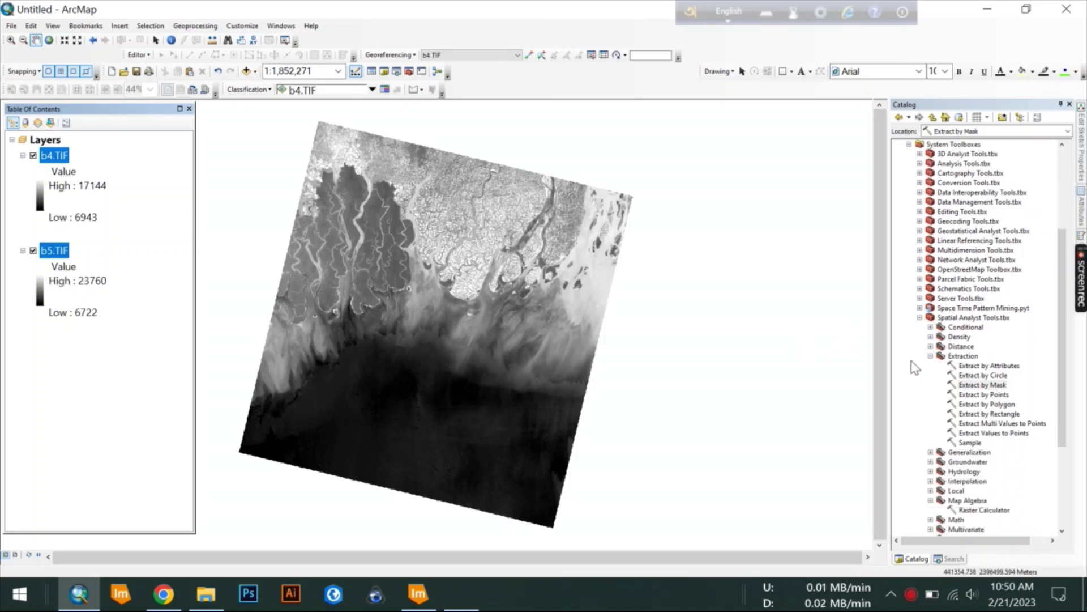
Switch to Chrome and review the NDVI formula in the notes and the red and NIR bands in the Landsat 8 band table
left_click(163, 593)
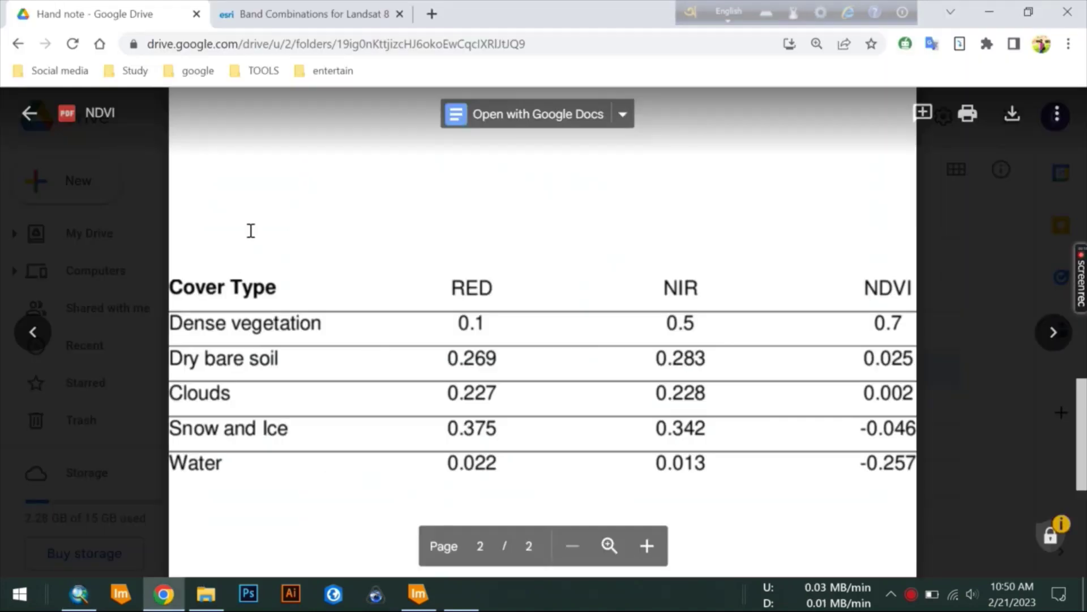
scroll(338, 221, "up", 5)
scroll(337, 221, "up", 5)
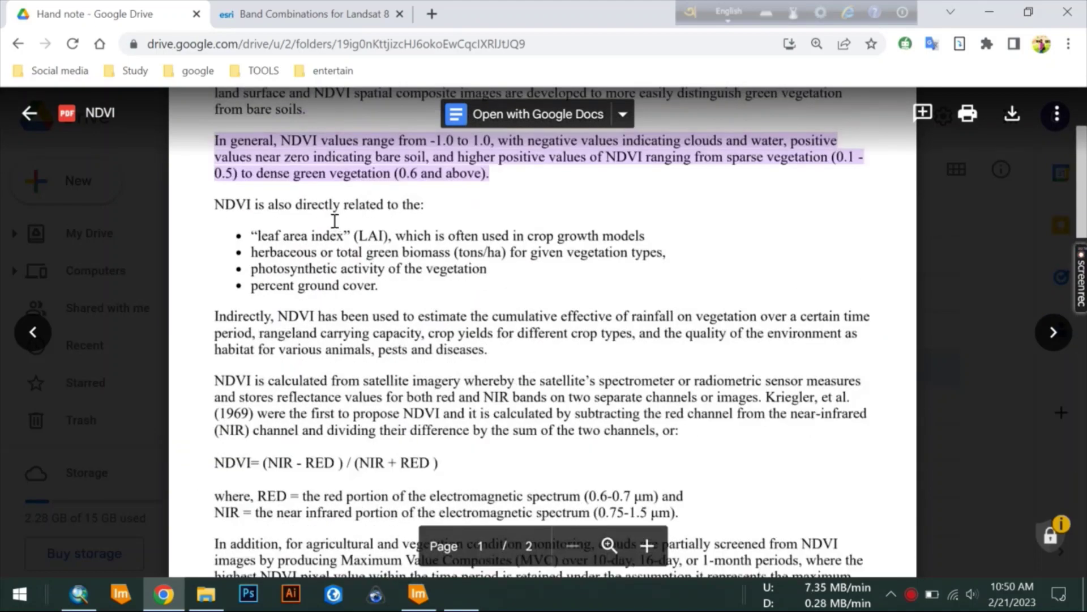
scroll(335, 221, "up", 3)
scroll(304, 314, "down", 2)
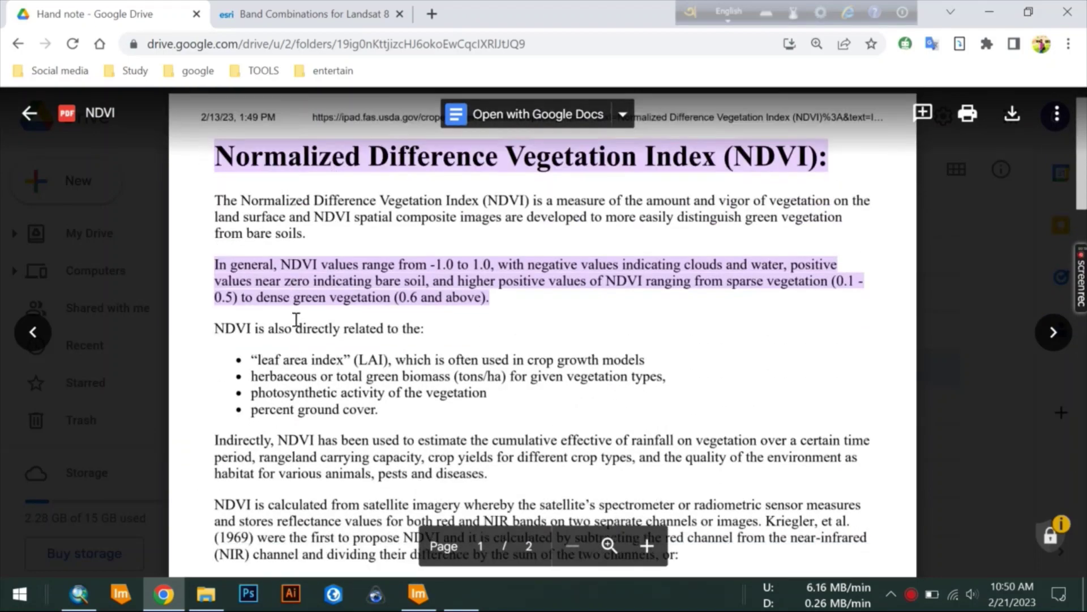
scroll(304, 315, "down", 3)
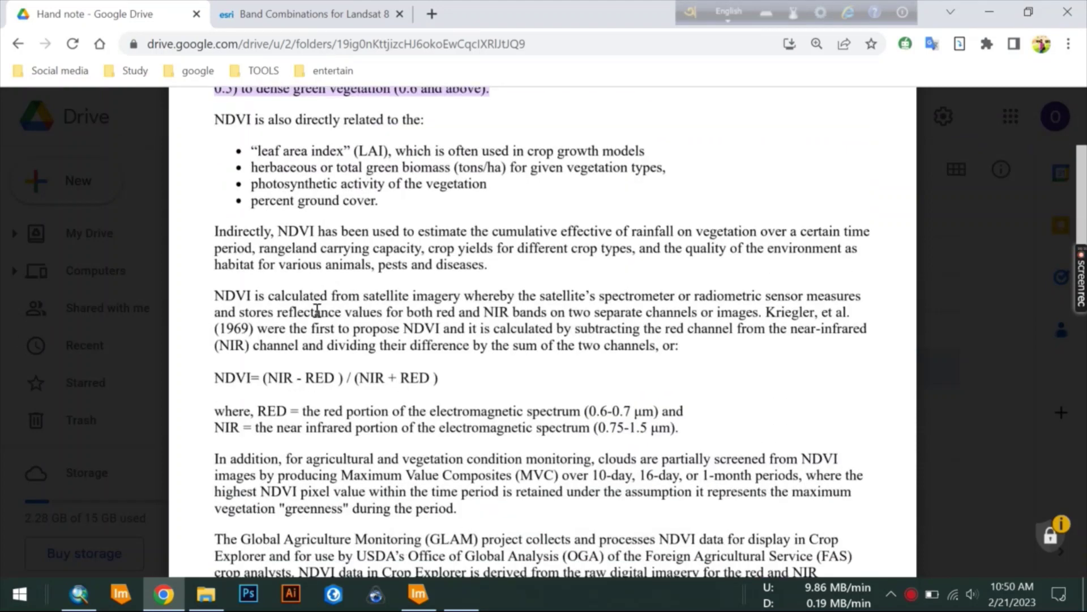
left_click_drag(215, 377, 443, 380)
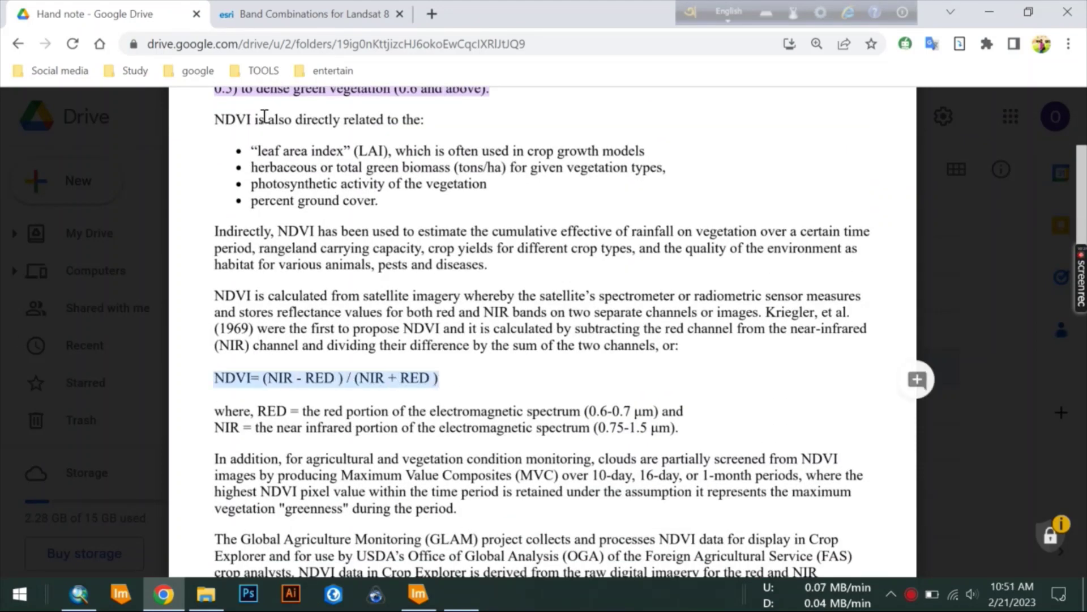
left_click(286, 14)
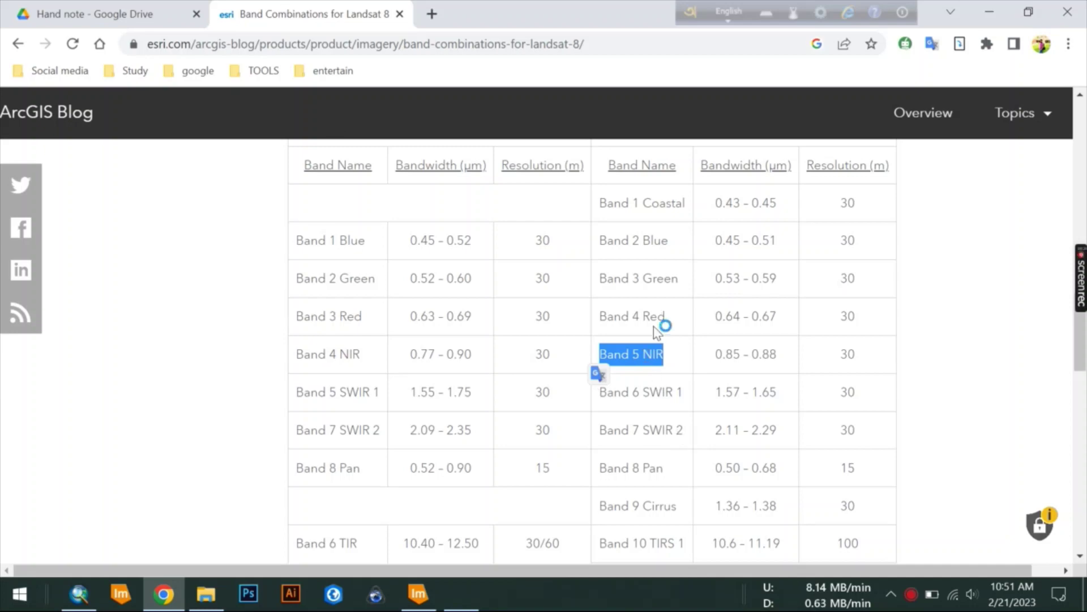
Switch to ArcMap and start a Raster Calculator expression with the numerator Float("b5.TIF" - "b4.TIF") followed by a division sign
left_click(79, 593)
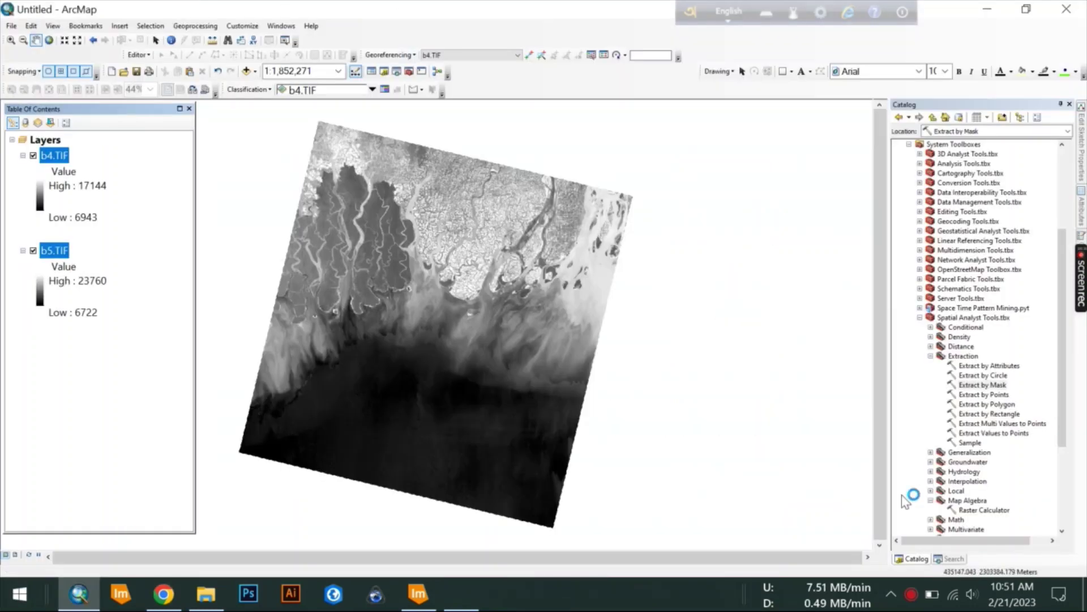
scroll(966, 436, "down", 1)
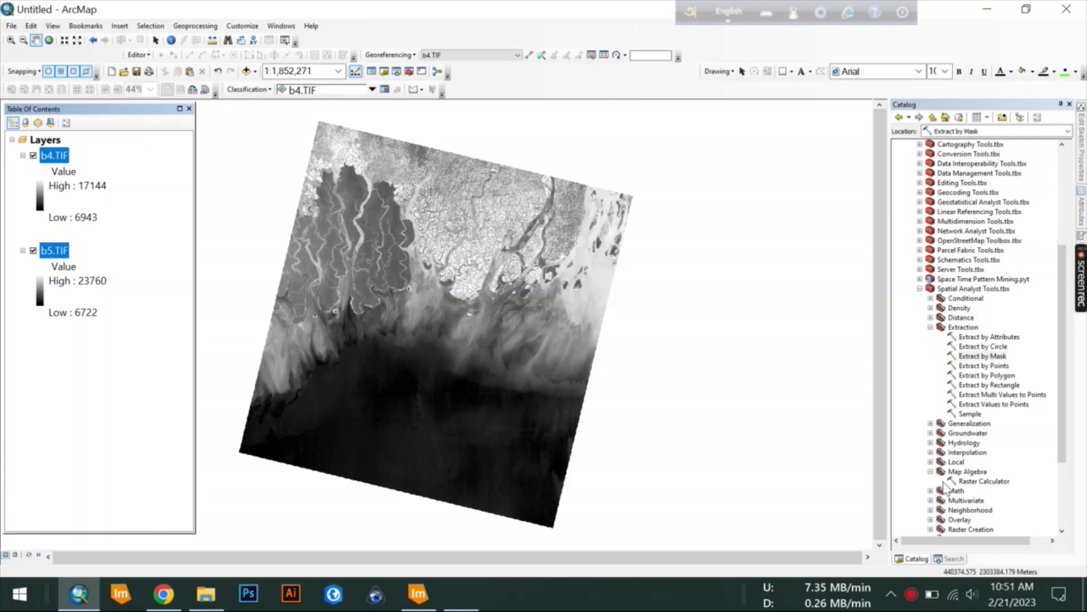
double_click(983, 481)
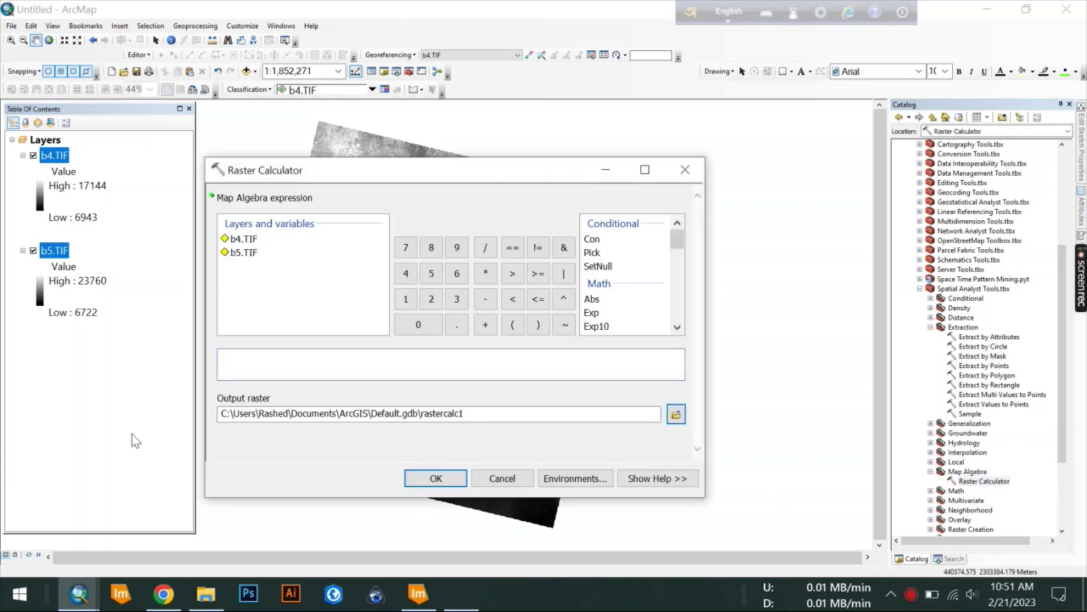
scroll(623, 291, "down", 2)
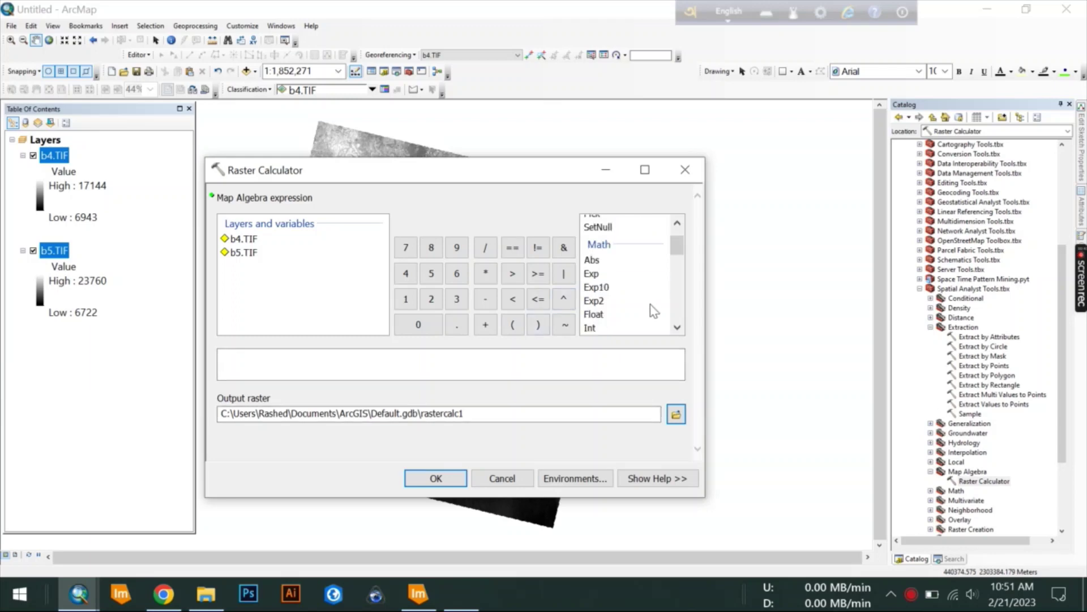
double_click(593, 275)
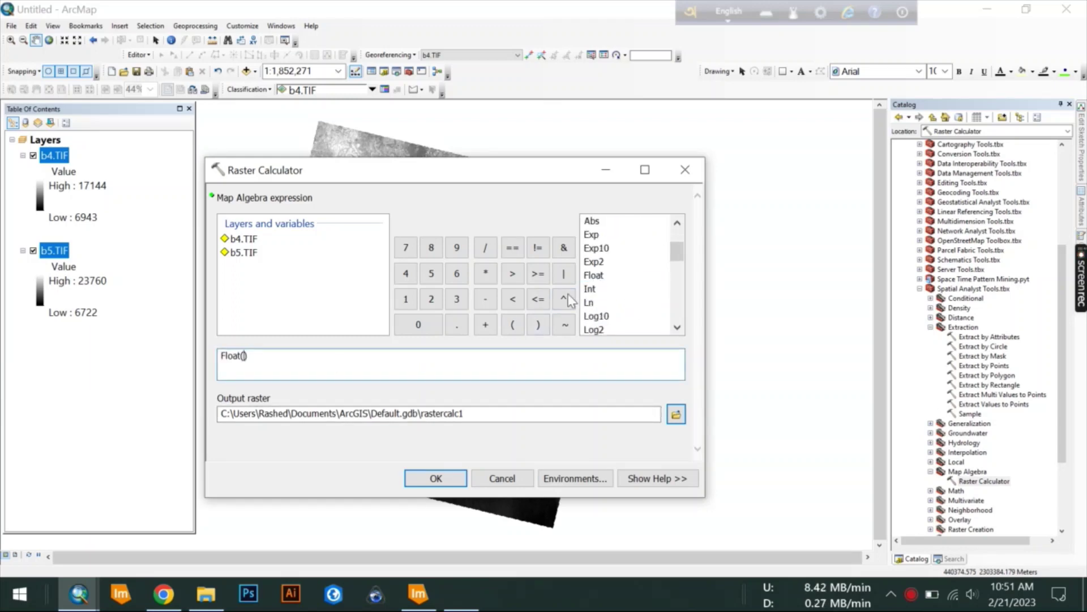
double_click(246, 253)
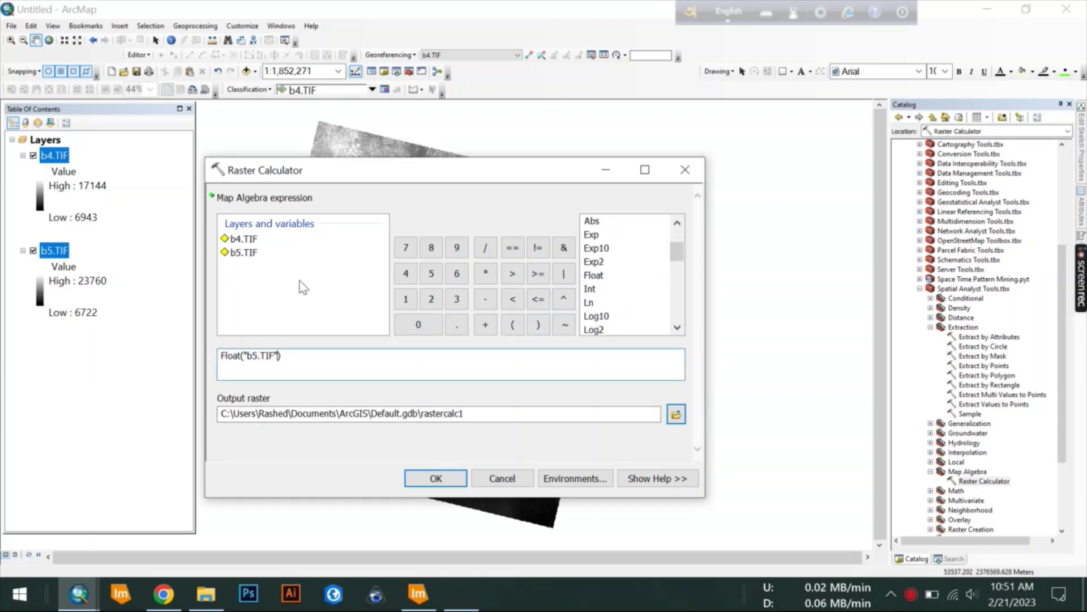
left_click(485, 301)
double_click(245, 239)
left_click(485, 248)
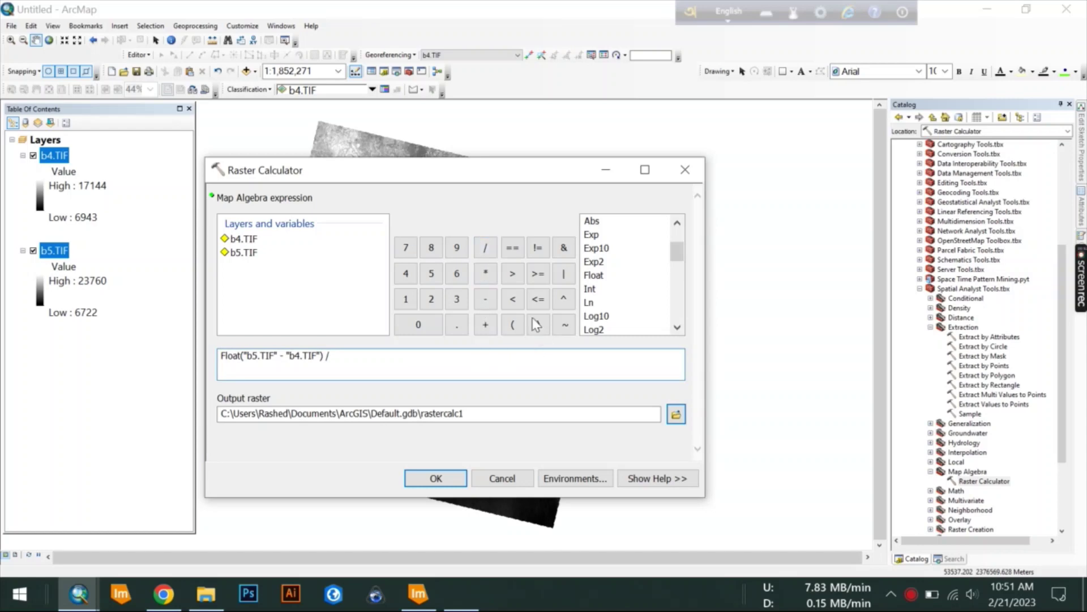
Complete the expression with the denominator Float("b5.TIF" + "b4.TIF")
double_click(594, 275)
double_click(243, 252)
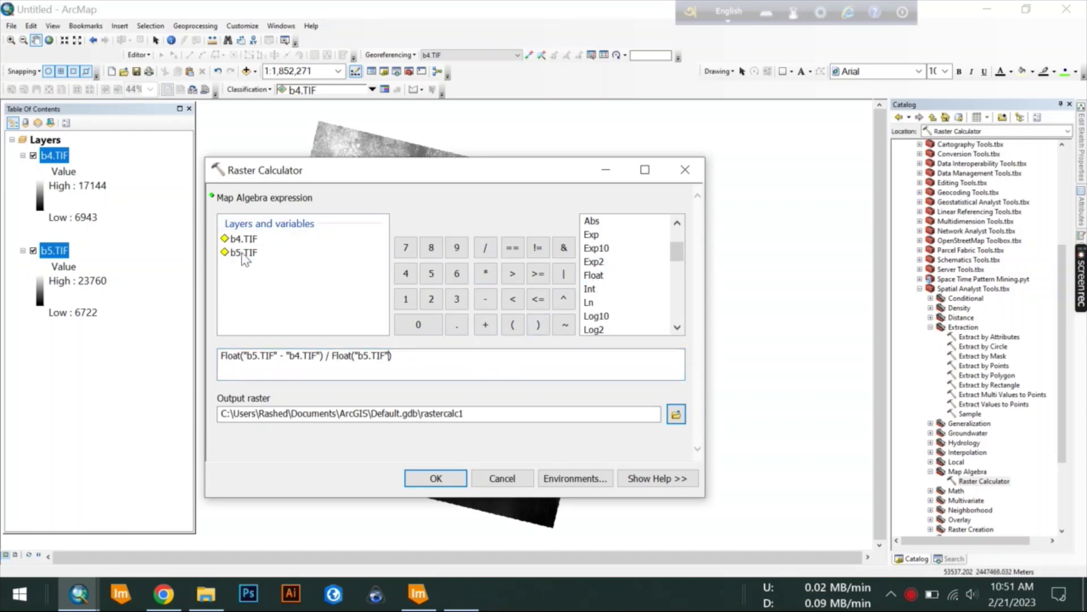
left_click(485, 324)
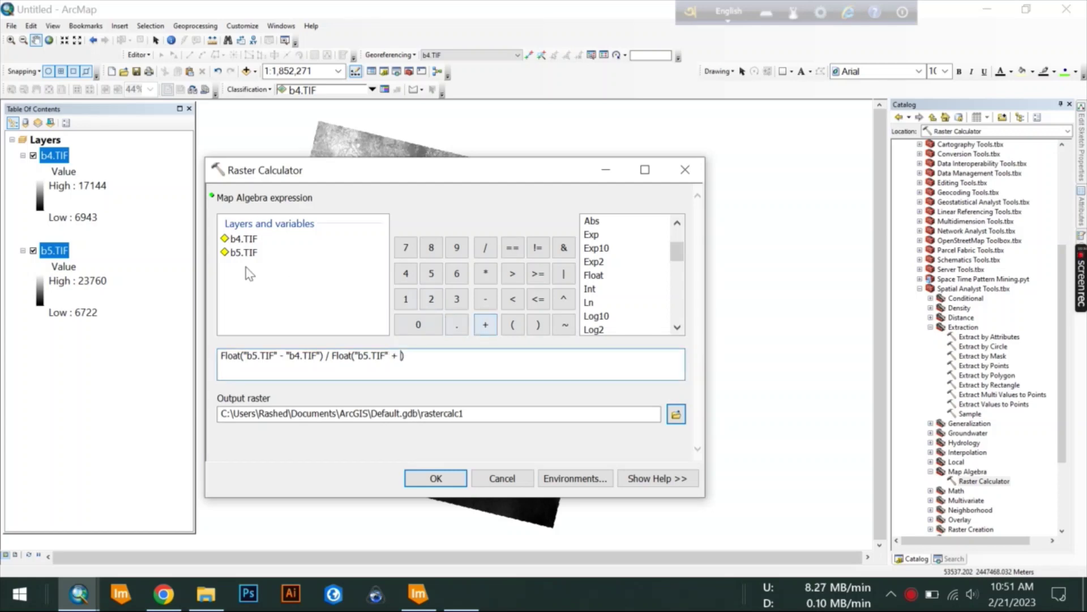
double_click(242, 240)
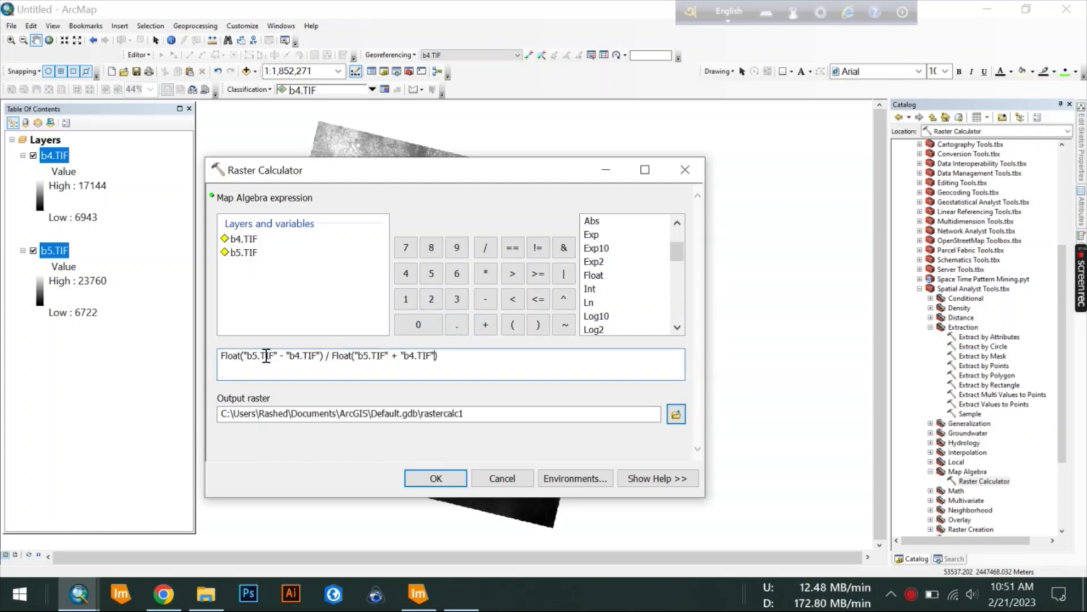
Name the output raster NDVI!! in the arcmap folder and run the calculation
left_click(675, 415)
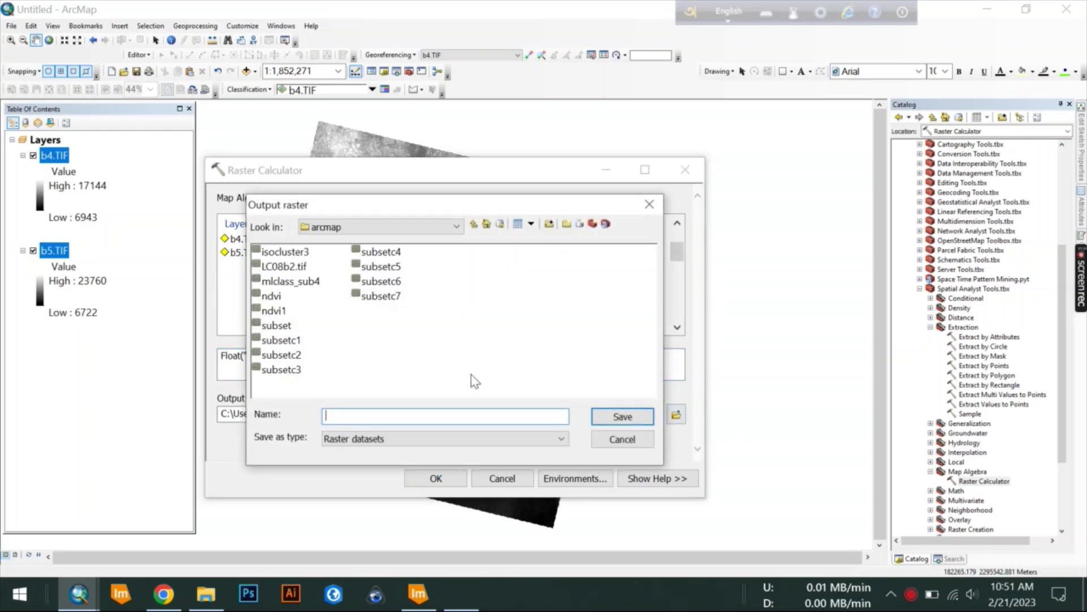
left_click(453, 412)
type("NDVI1")
left_click(616, 417)
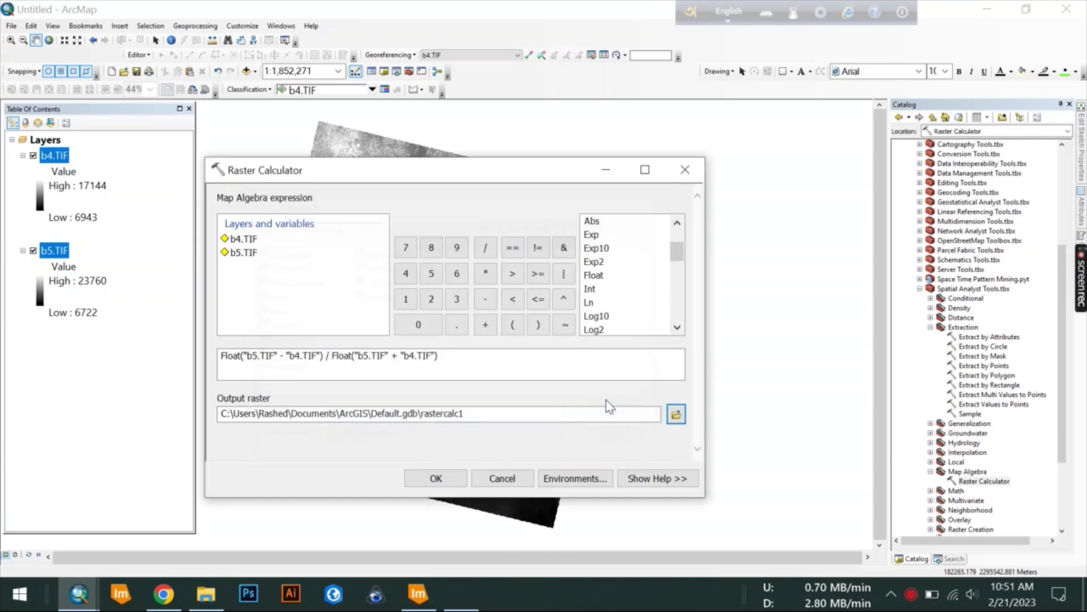
left_click(436, 479)
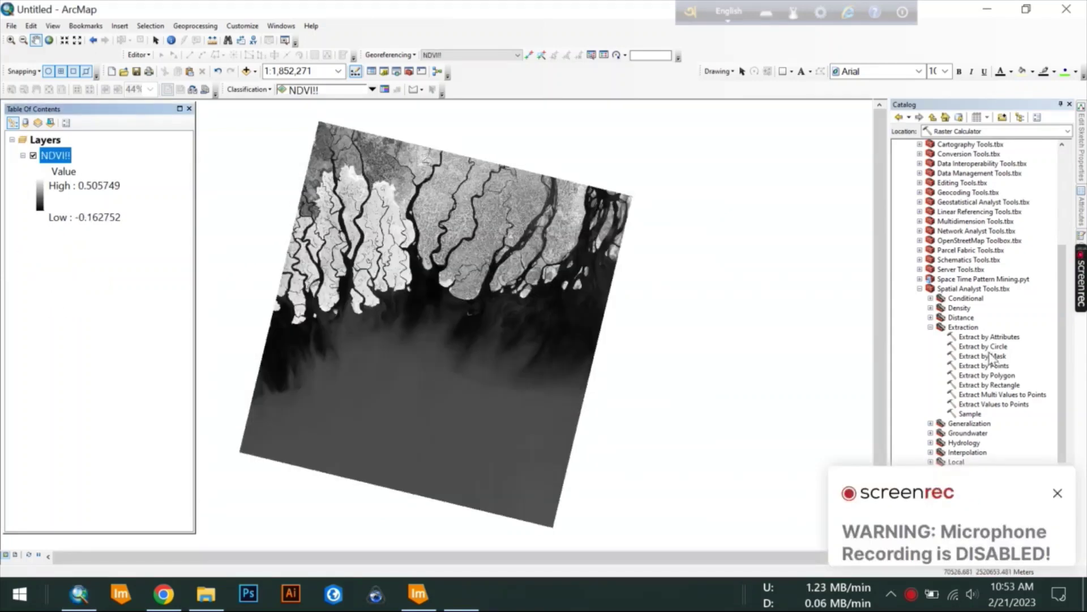
Set up Extract by Mask with NDVI!! as the input raster and sub.img from the Kukrimukri folder as the mask
double_click(989, 356)
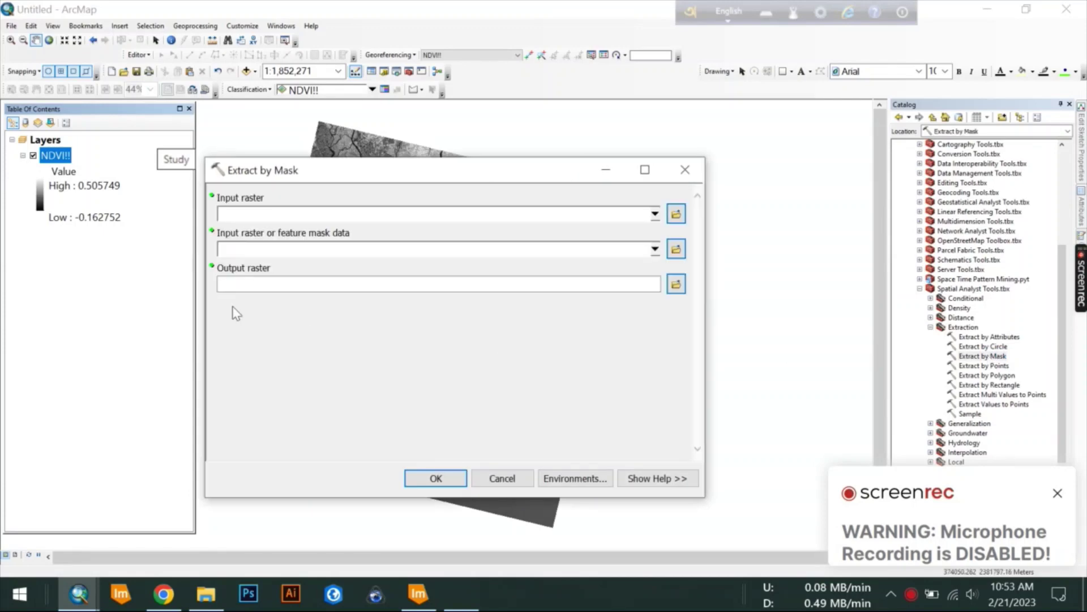
left_click(654, 214)
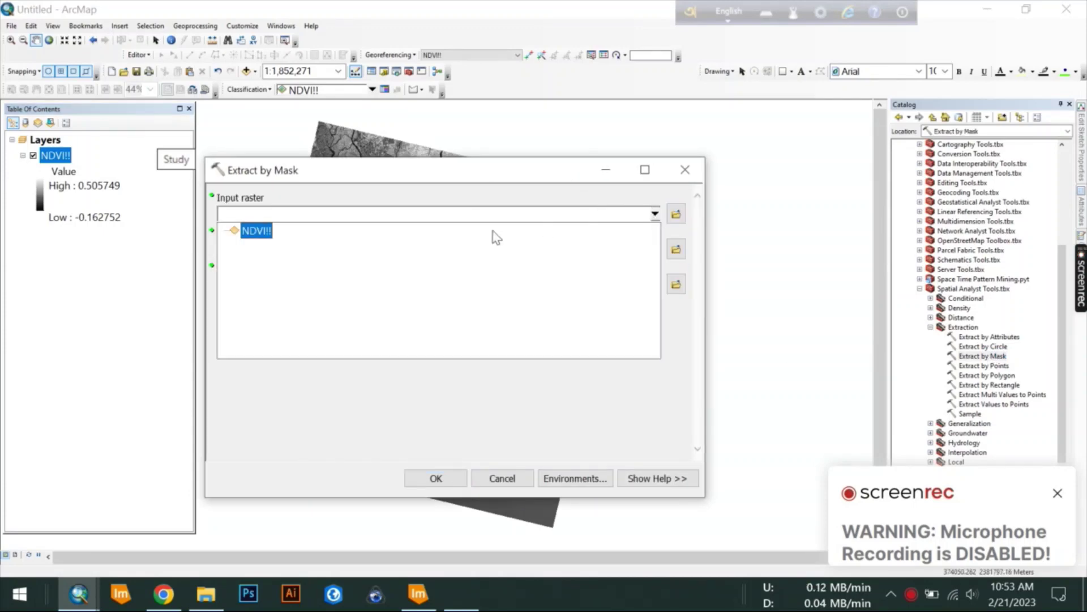
left_click(252, 230)
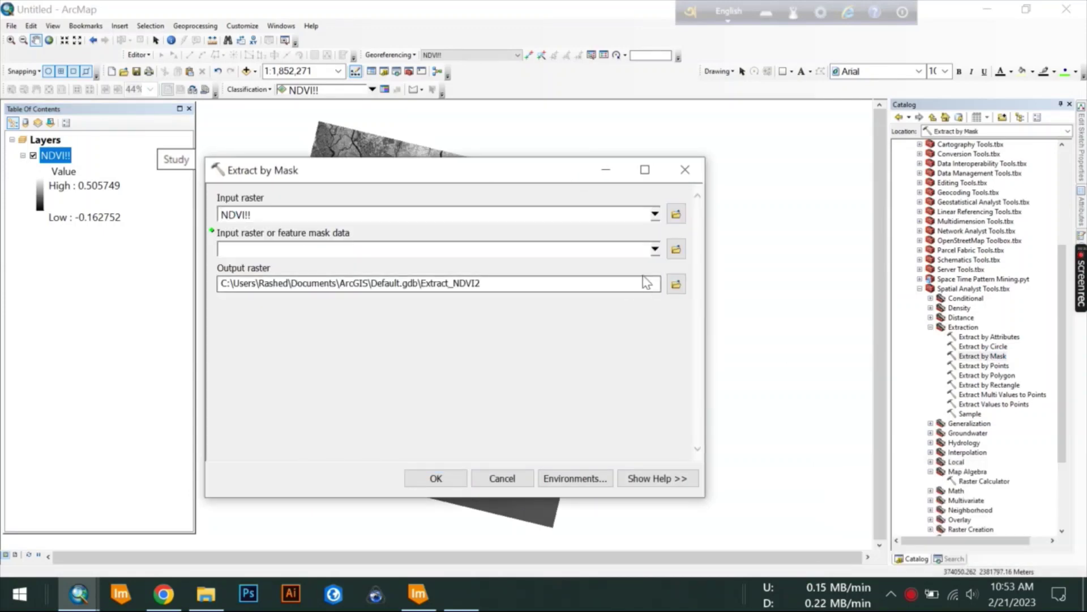
left_click(676, 249)
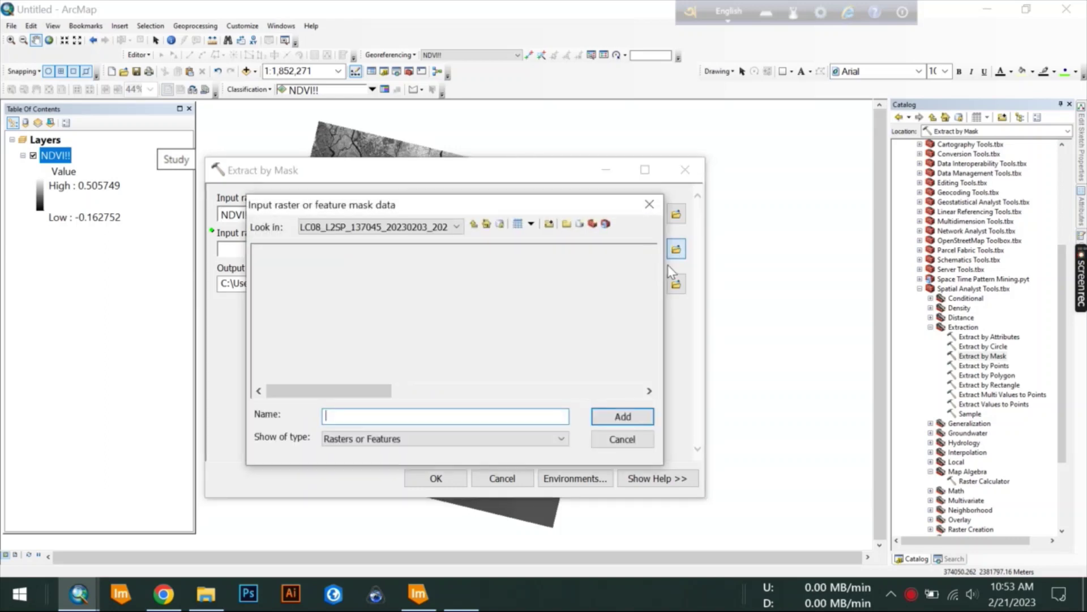
left_click(474, 225)
left_click(273, 341)
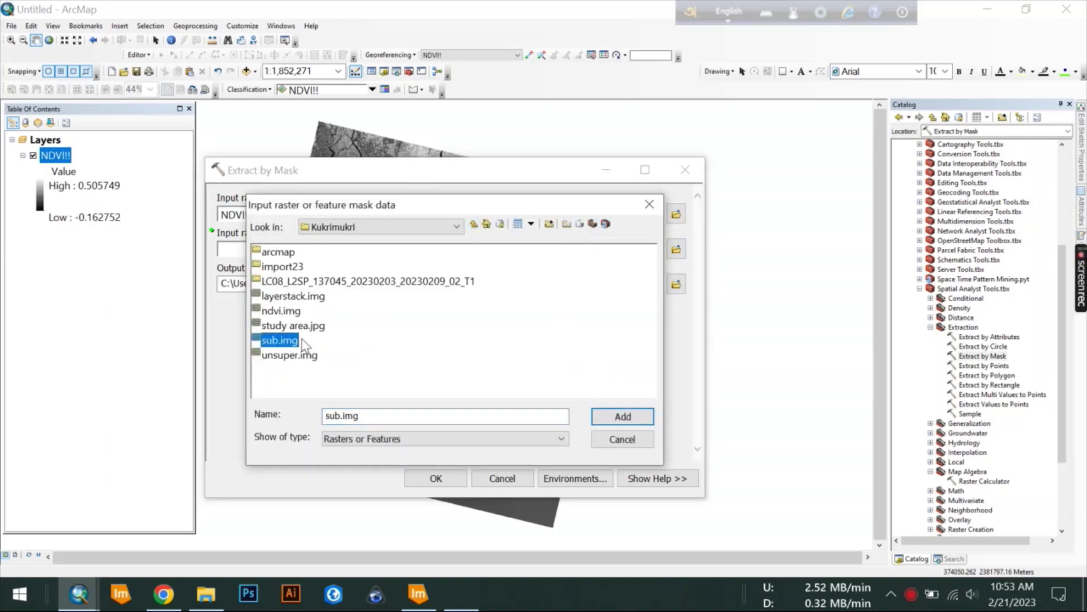
left_click(623, 416)
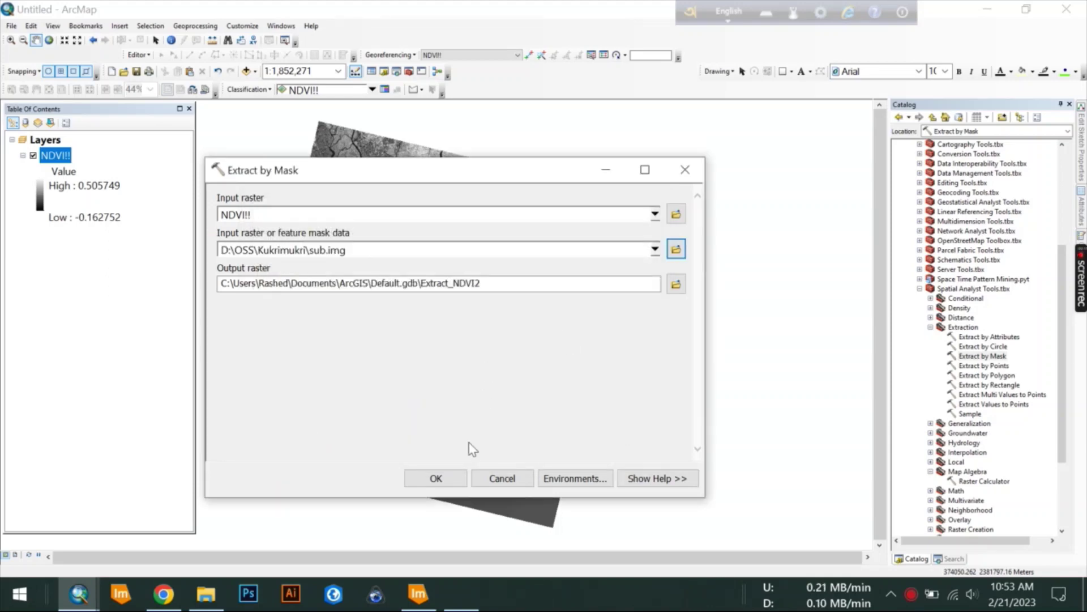
Name the output raster NDVI_extract in the arcmap folder and run the mask extraction
left_click(677, 284)
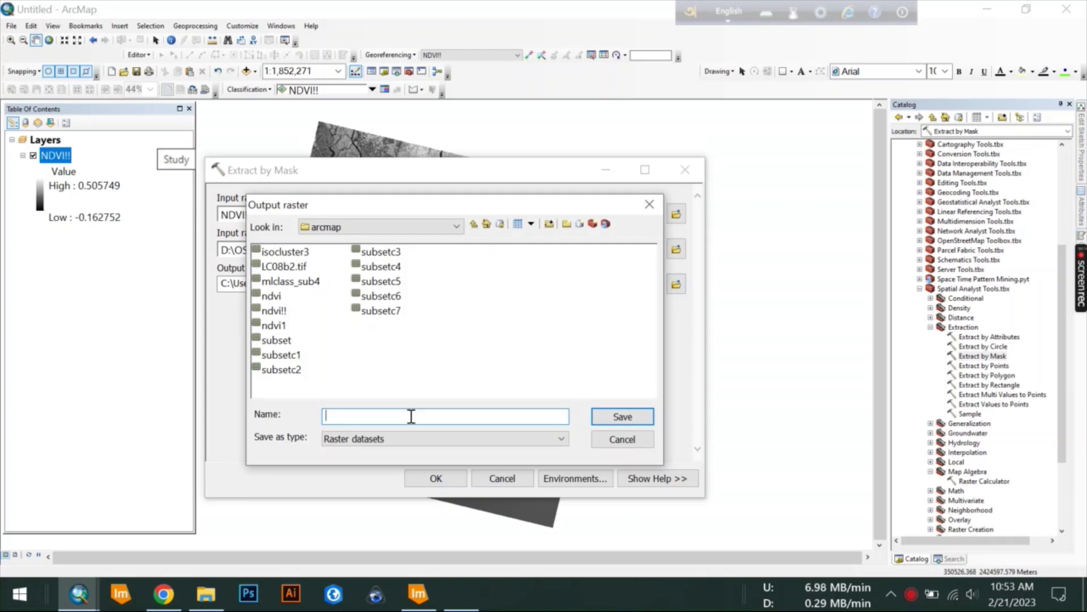
type("NDVI")
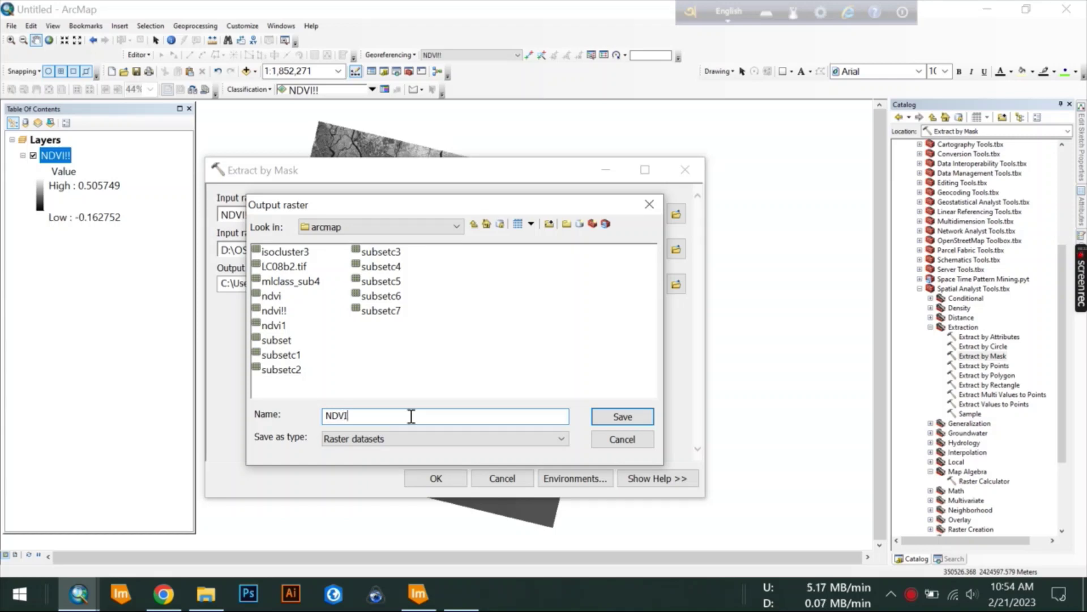
type("_extract")
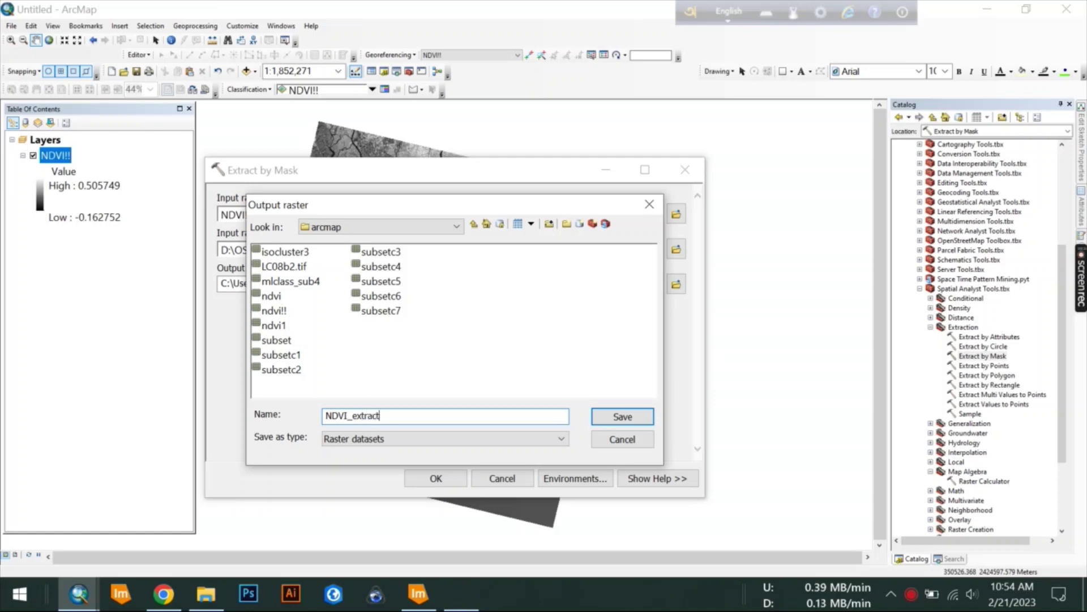
left_click(614, 419)
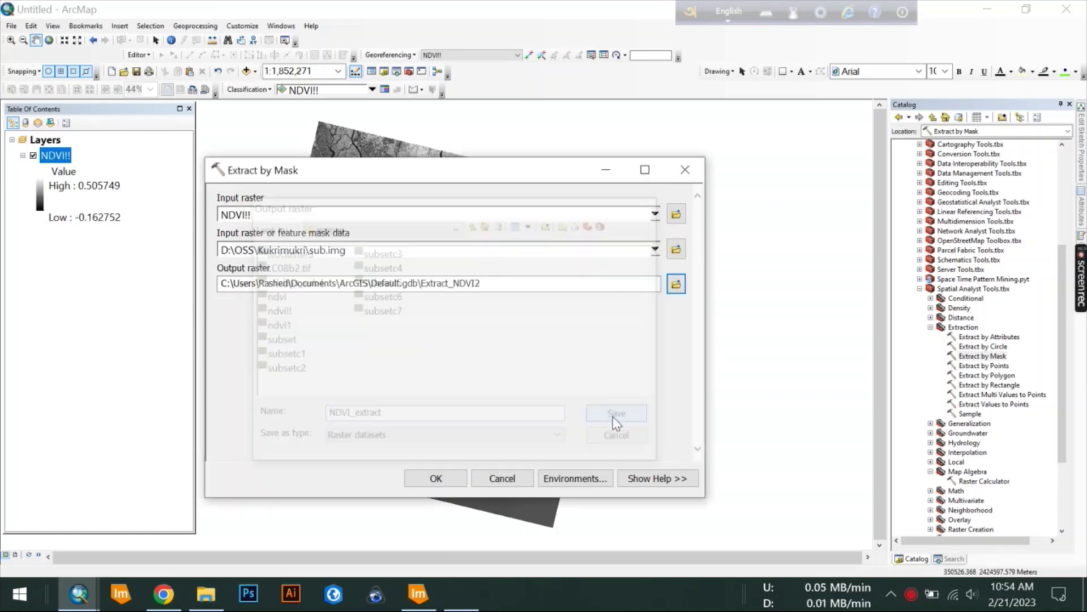
left_click(441, 477)
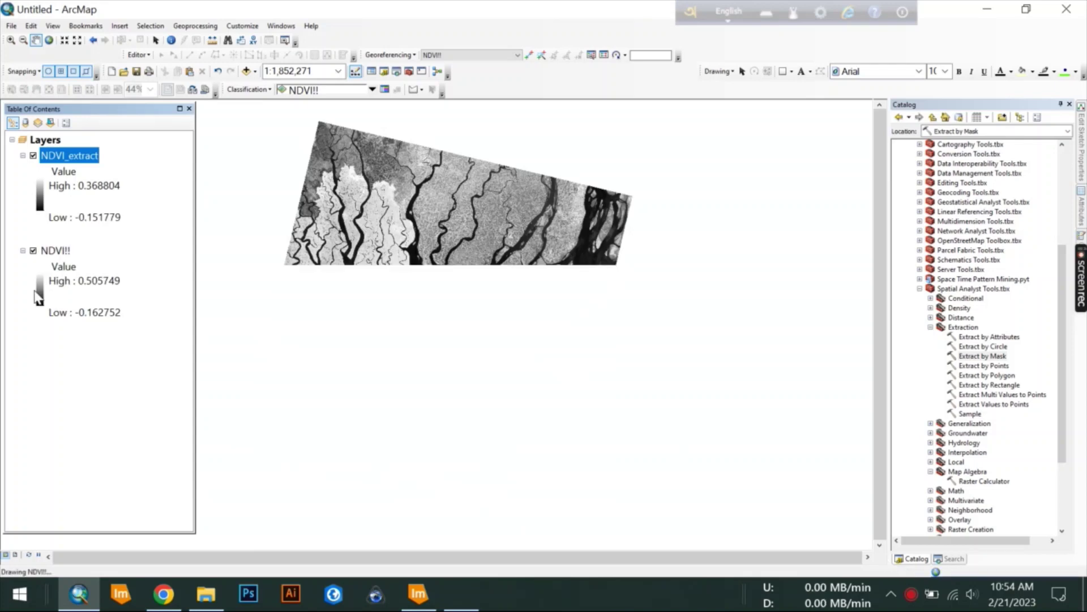
Remove the NDVI!! layer from the map and zoom to the full extent of the extracted raster
right_click(67, 257)
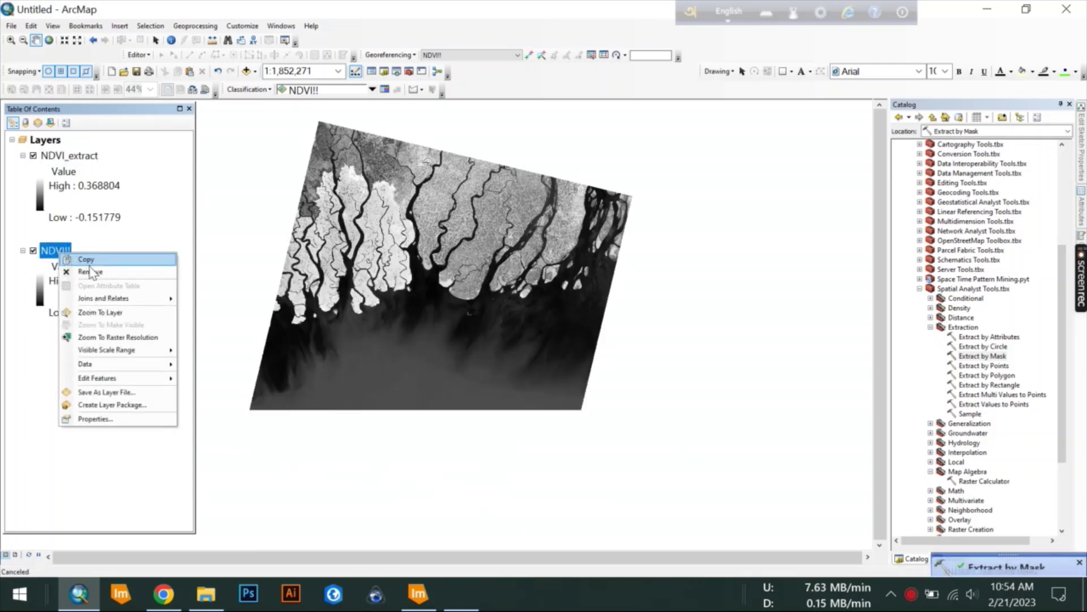
left_click(89, 272)
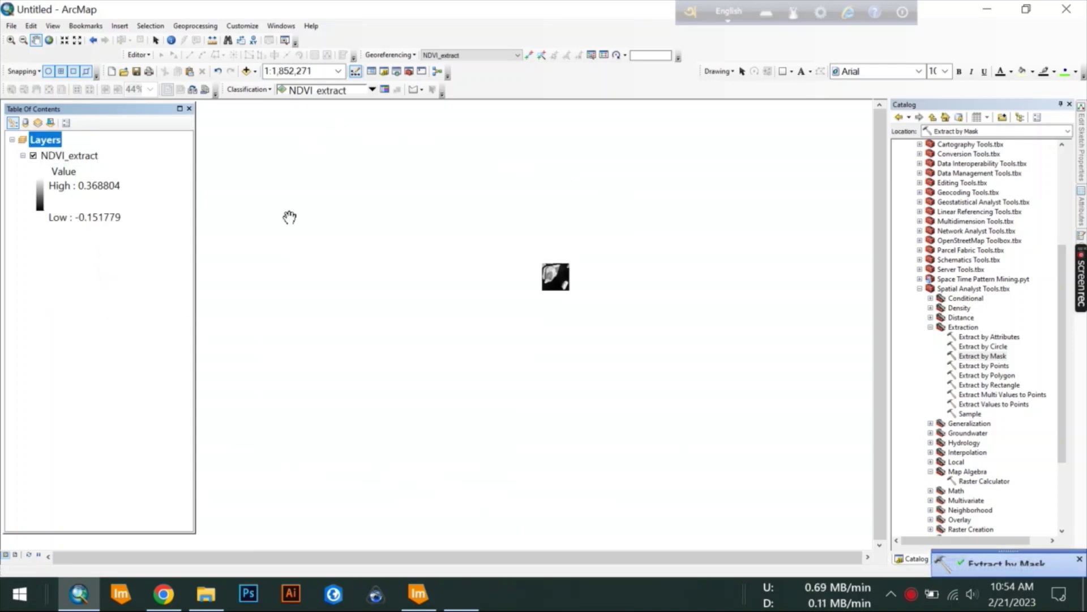
left_click(49, 40)
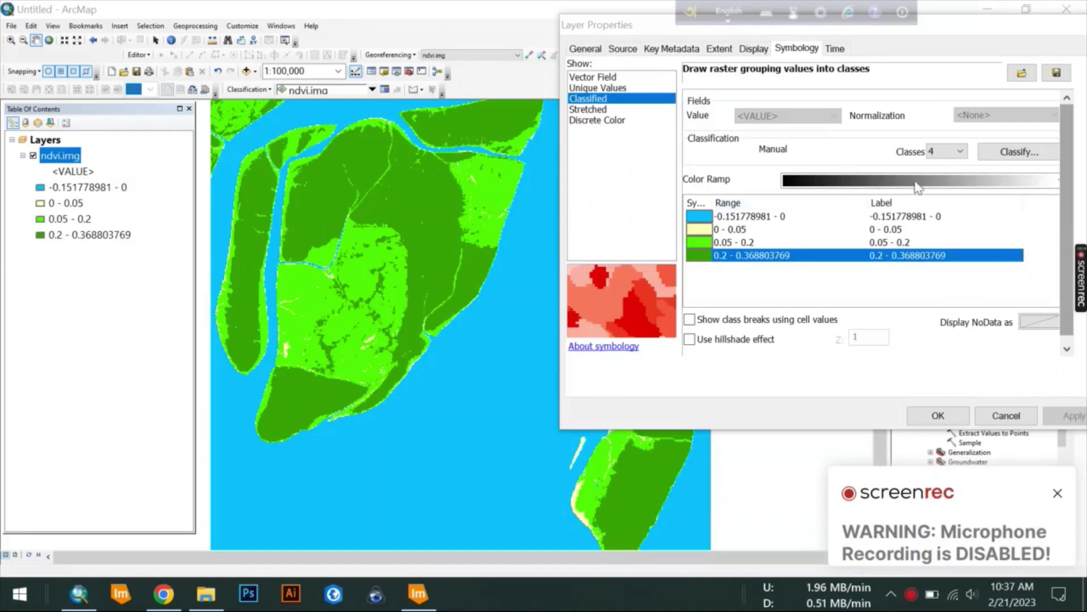
Accept the manual class breaks 0, 0.05, 0.2 and 0.368803769, and label the lowest NDVI class Waterbody
left_click(1034, 159)
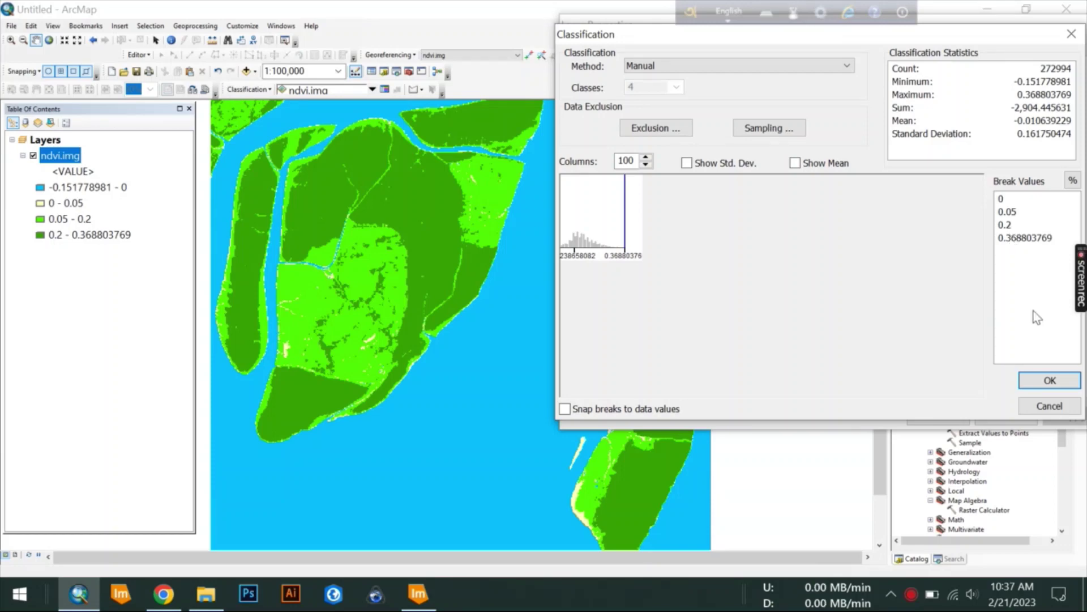
left_click(1050, 380)
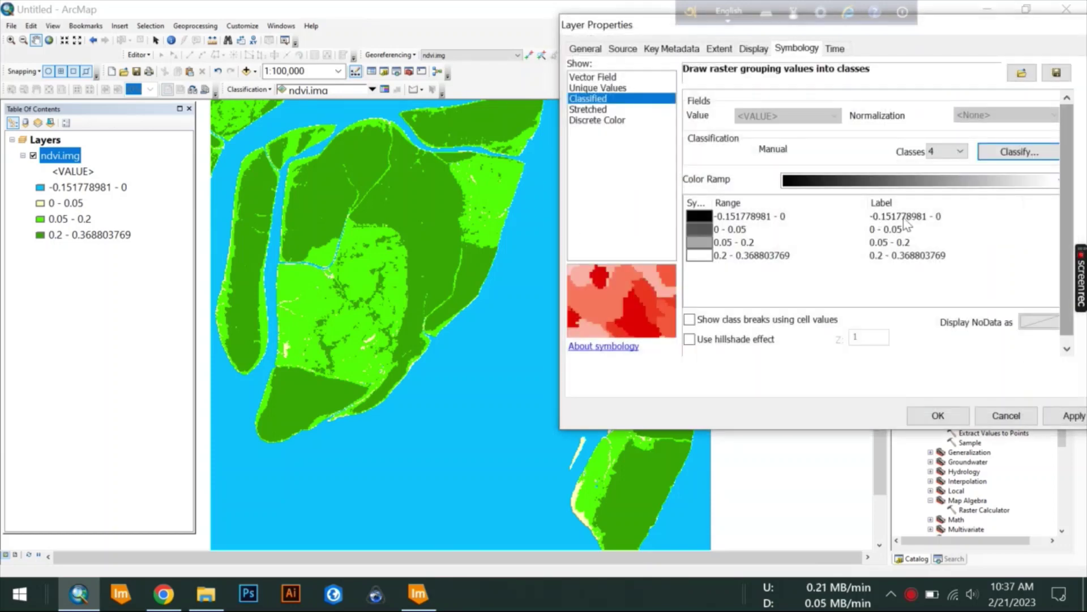
left_click(917, 220)
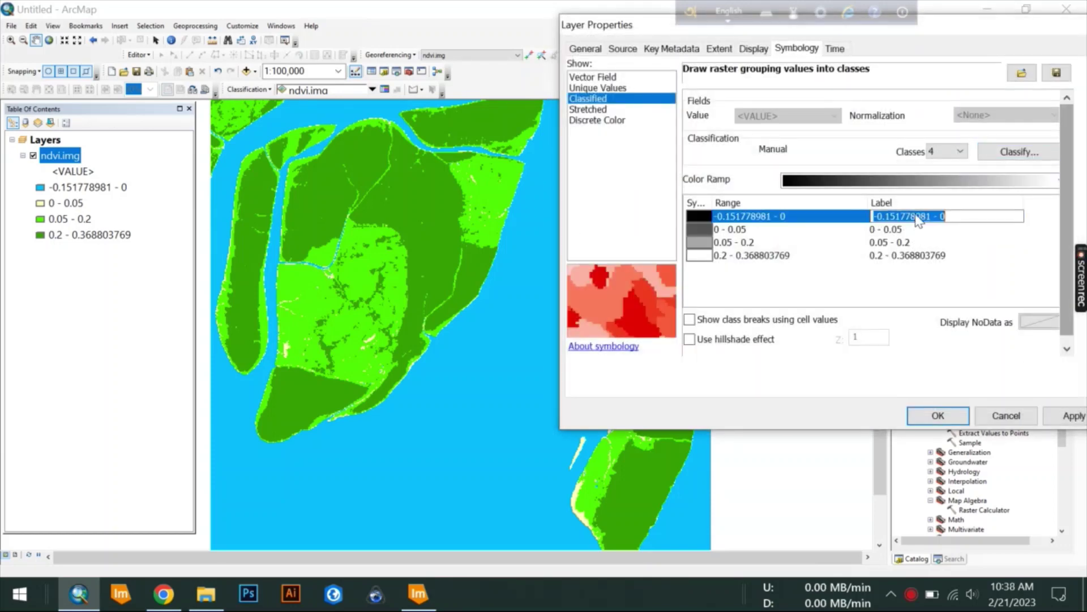
type("Water")
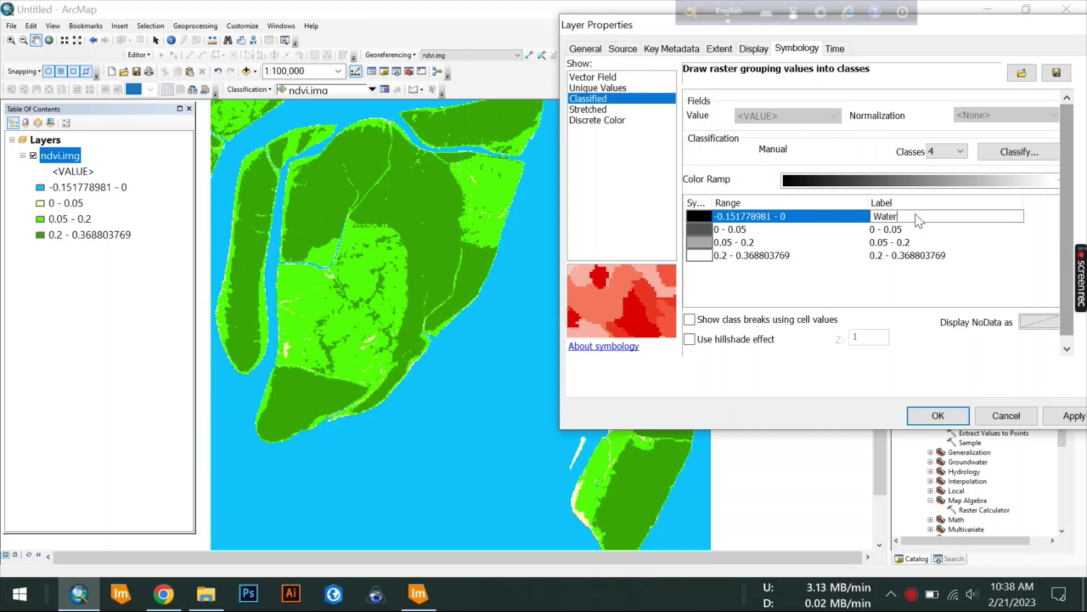
type("body")
key("Return")
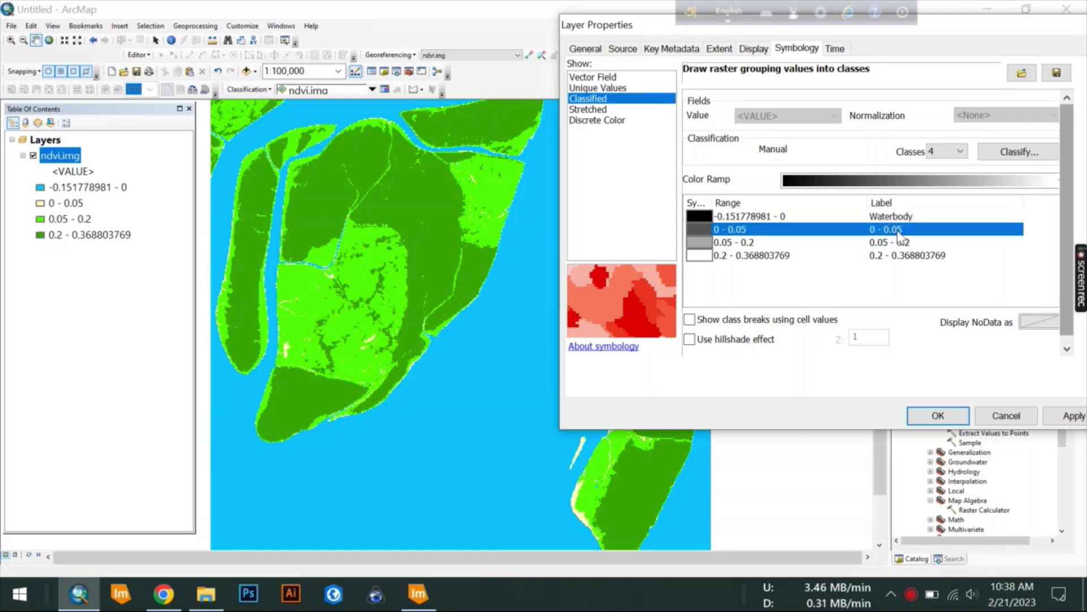
Label the 0 - 0.05 class Bare soil and the 0.05 - 0.2 class Moderate Vegetation
left_click(899, 231)
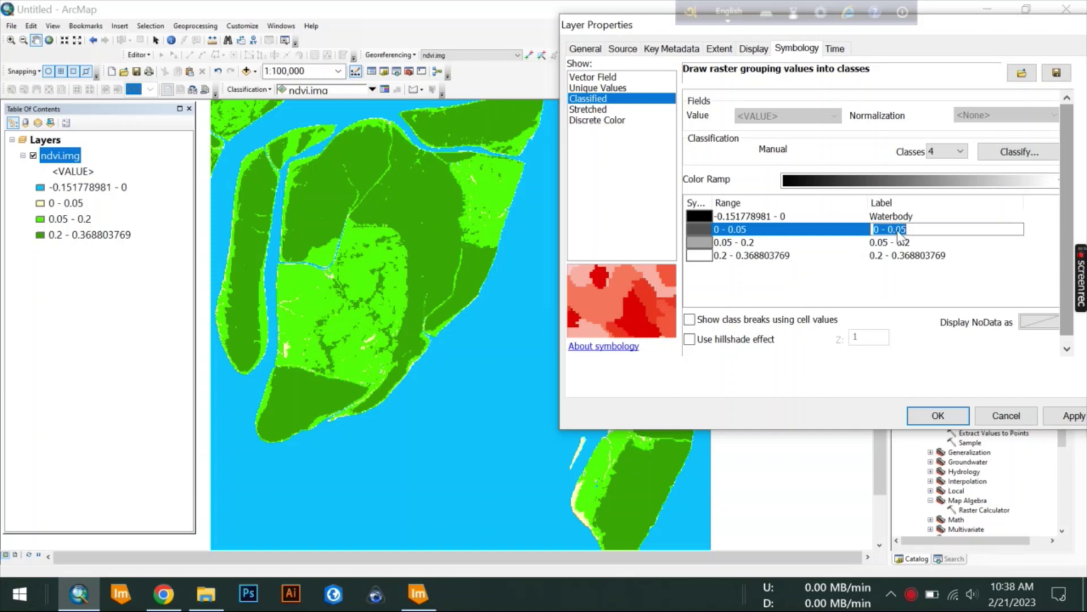
type("Bare soil")
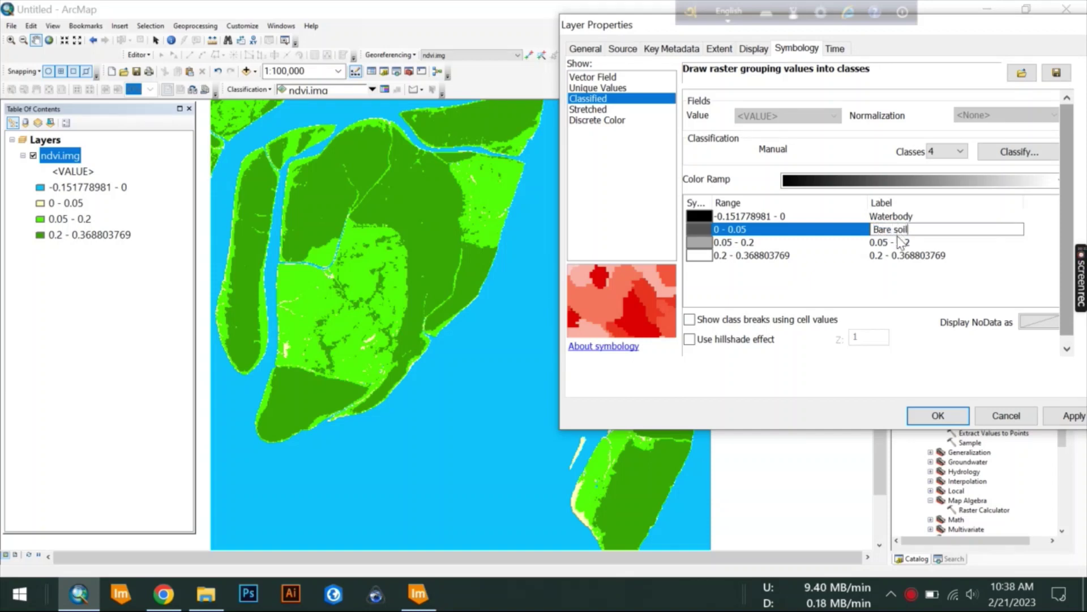
left_click(900, 244)
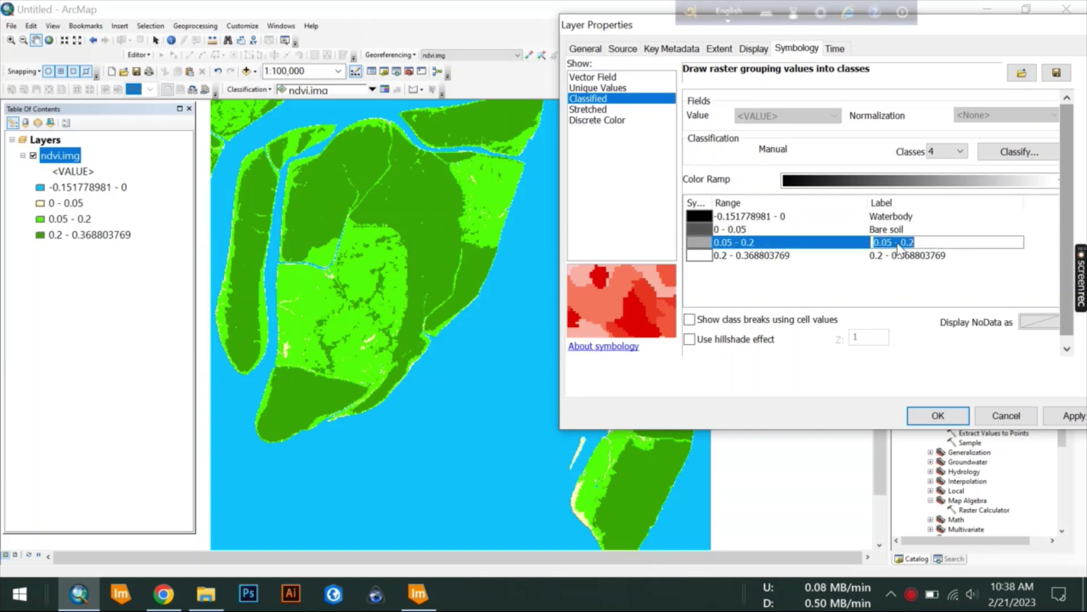
type("Moderate Vegetation")
key("Return")
Label the highest NDVI class Densed Vegetation and apply the classified symbology to the layer
left_click(909, 259)
left_click(910, 260)
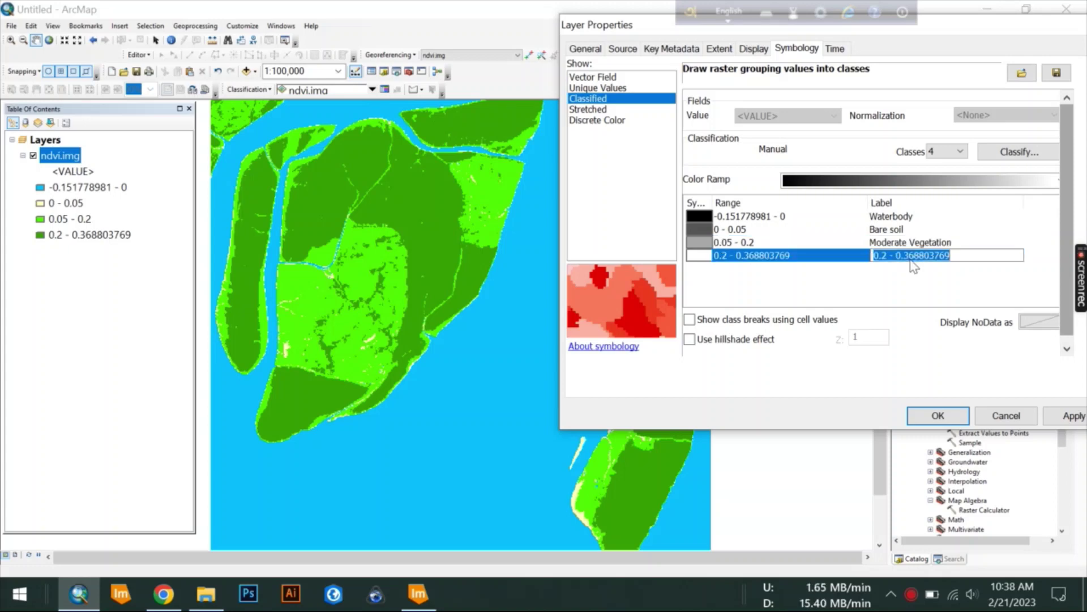
type("Dense")
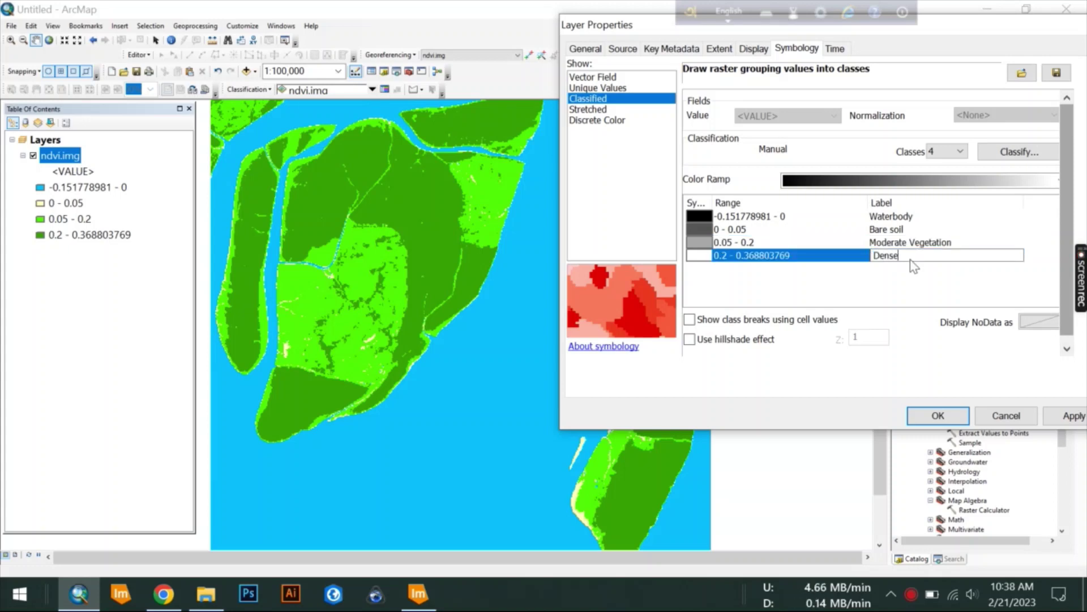
type("d Vegetation")
left_click(1073, 417)
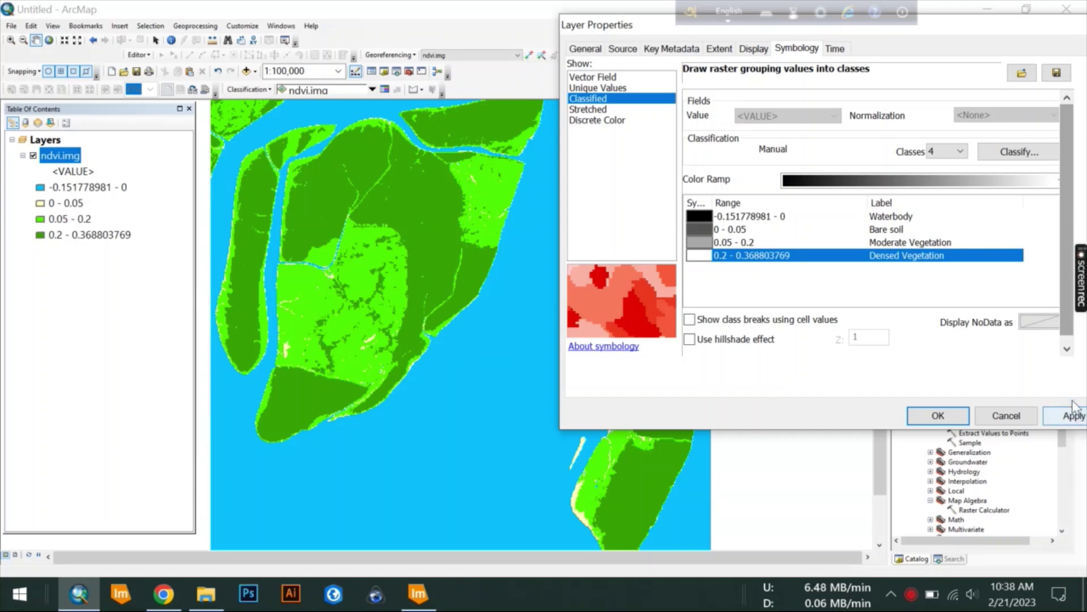
left_click(935, 416)
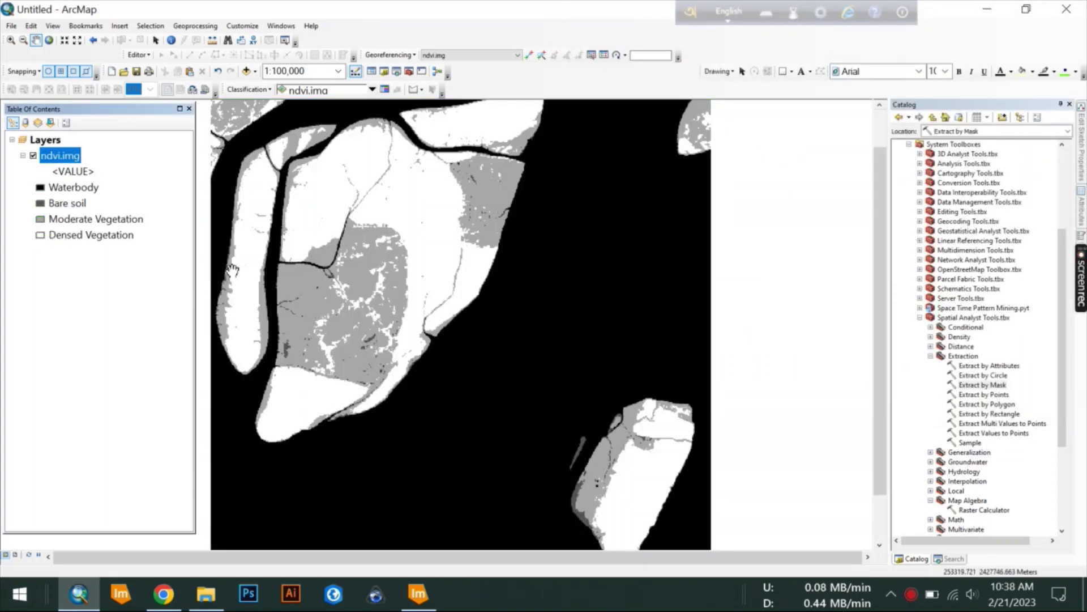
Recolour the Waterbody class light cyan with HSV values 170, 35 and 100
double_click(36, 186)
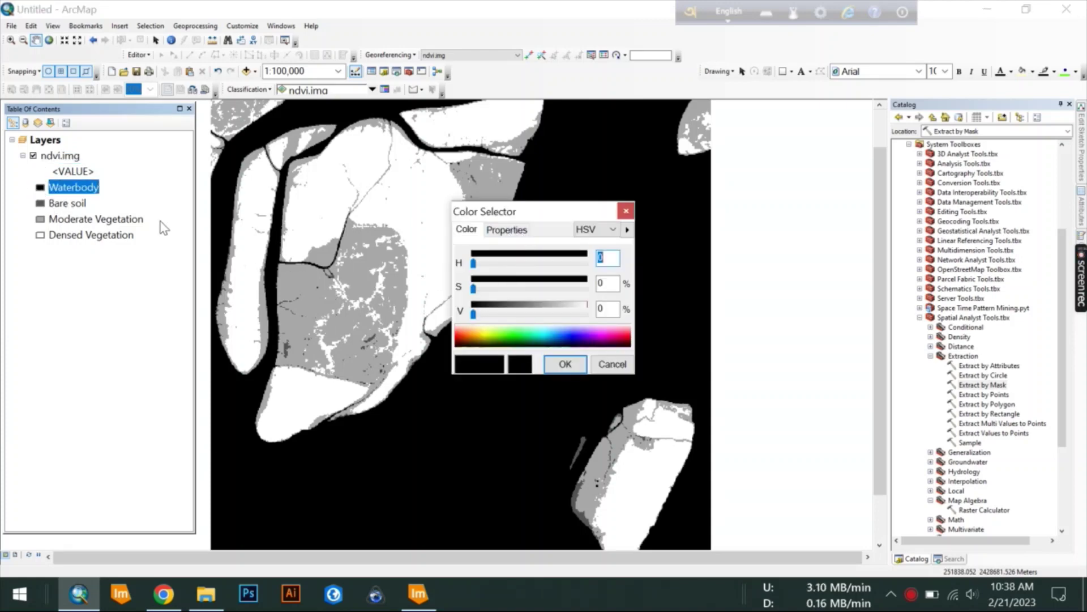
left_click(540, 333)
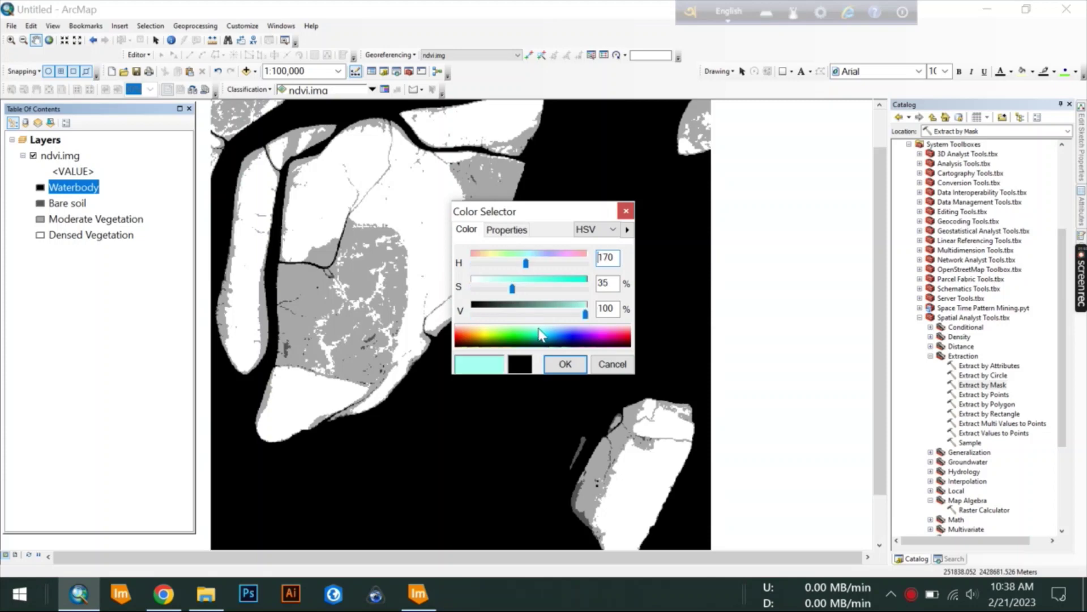
left_click(564, 364)
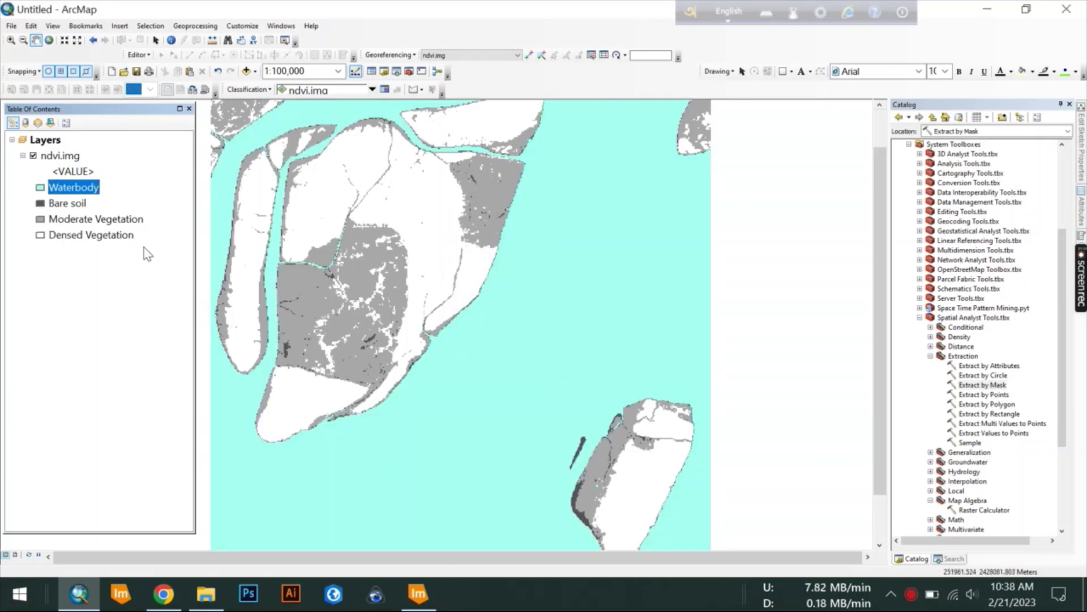
Recolour the Bare soil class a muted brown with 41% saturation and 66% value
left_click(40, 204)
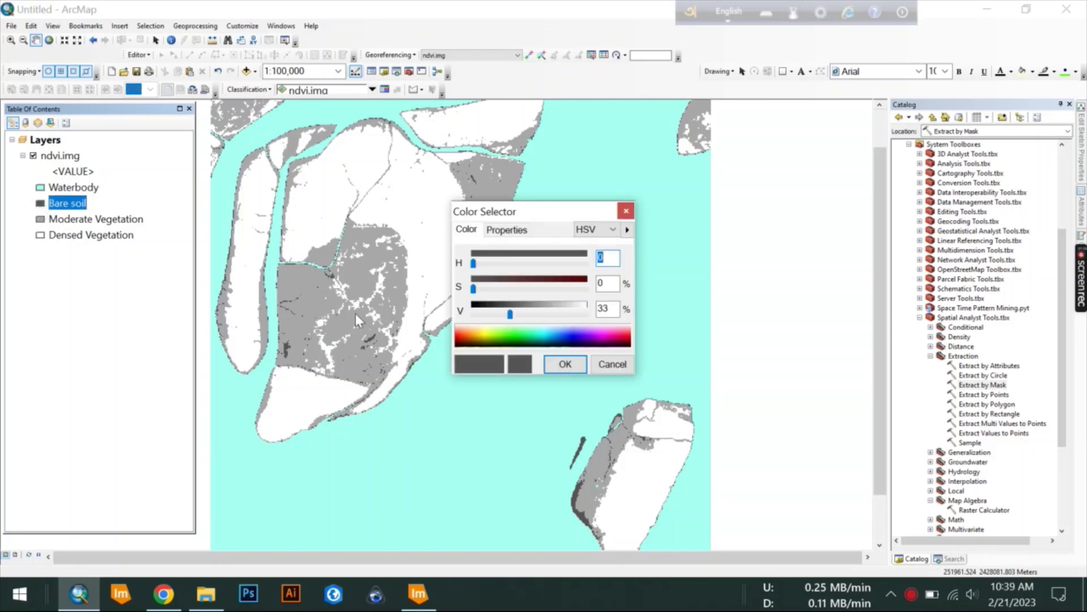
left_click(493, 232)
left_click(469, 229)
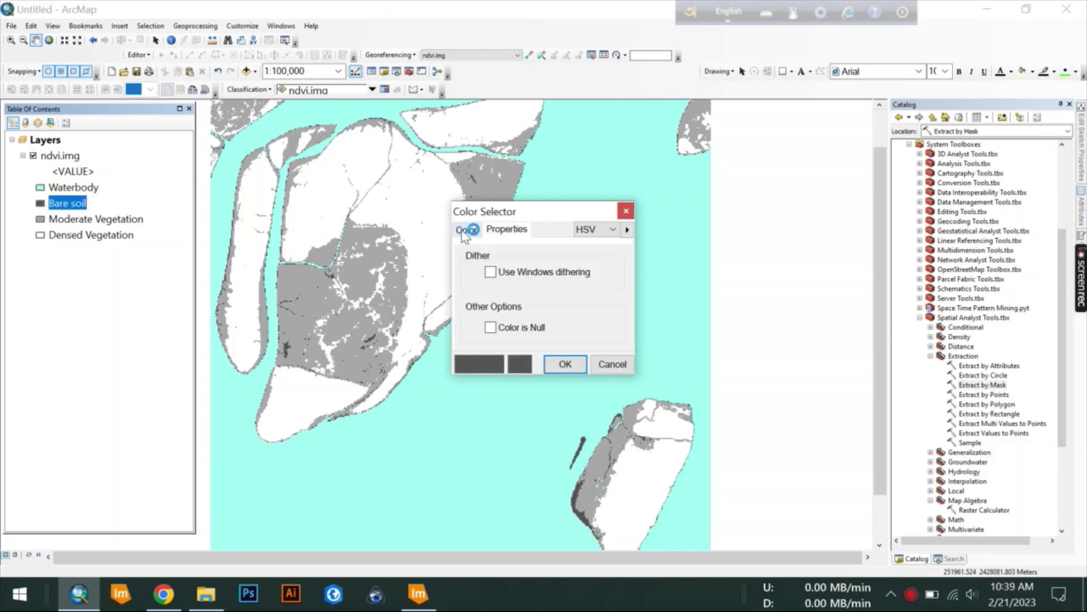
left_click(477, 344)
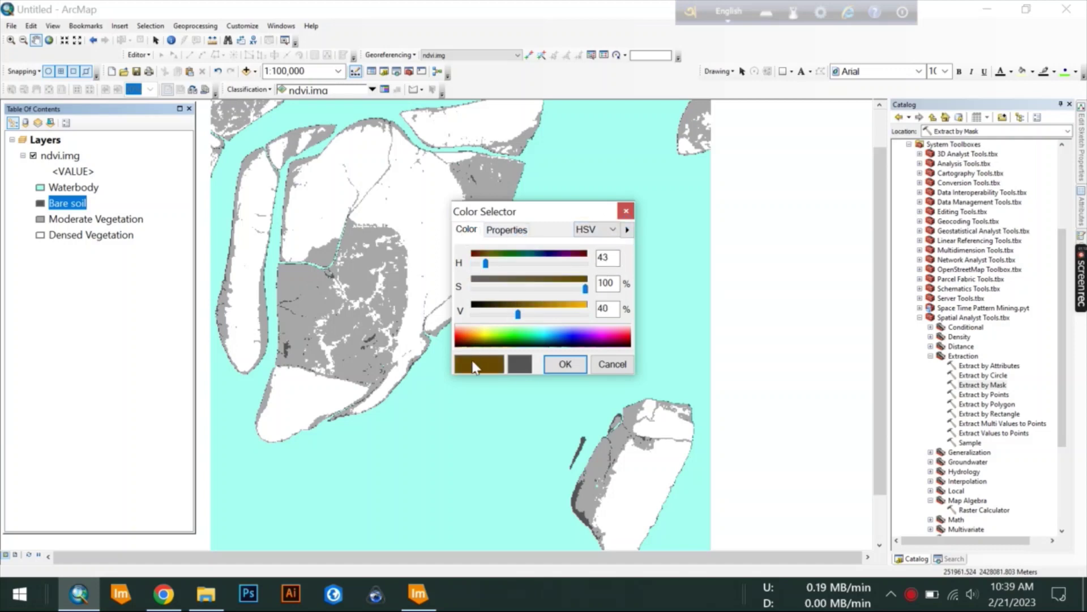
left_click(475, 366)
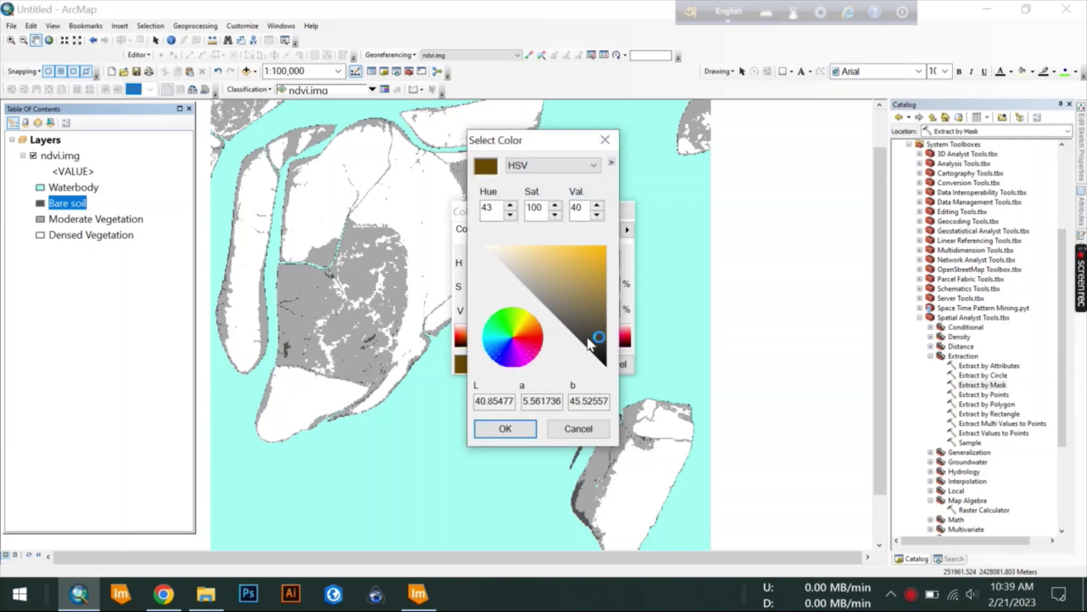
left_click(587, 336)
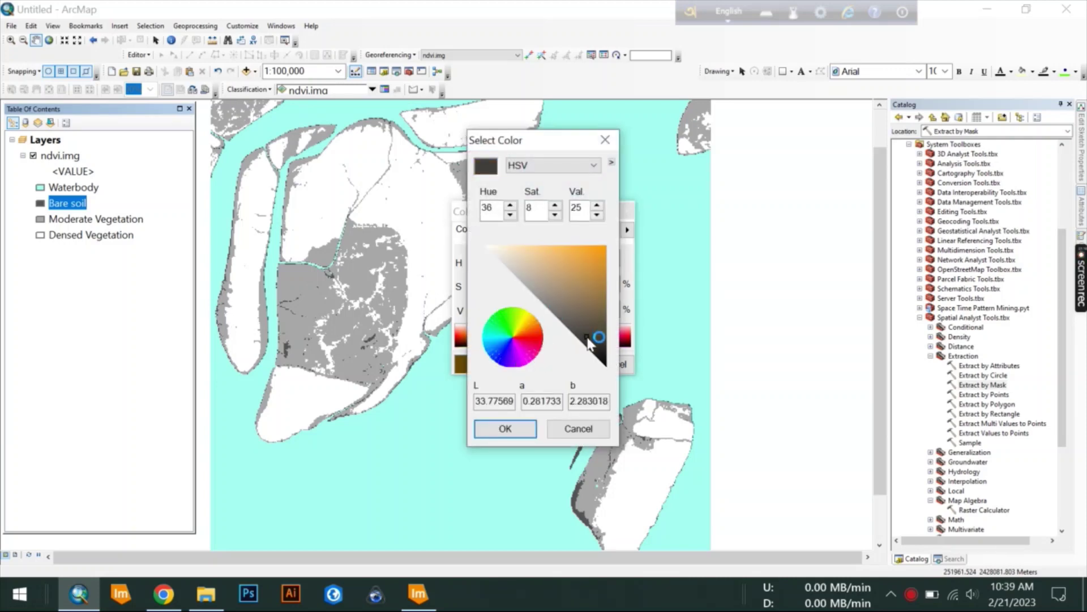
left_click(576, 291)
left_click(510, 428)
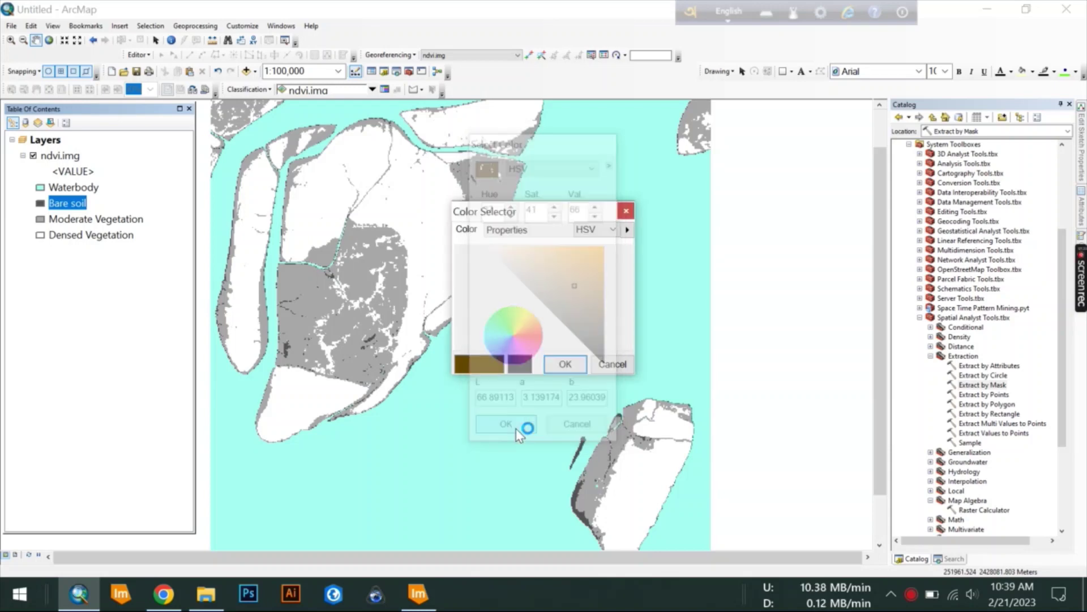
left_click(565, 363)
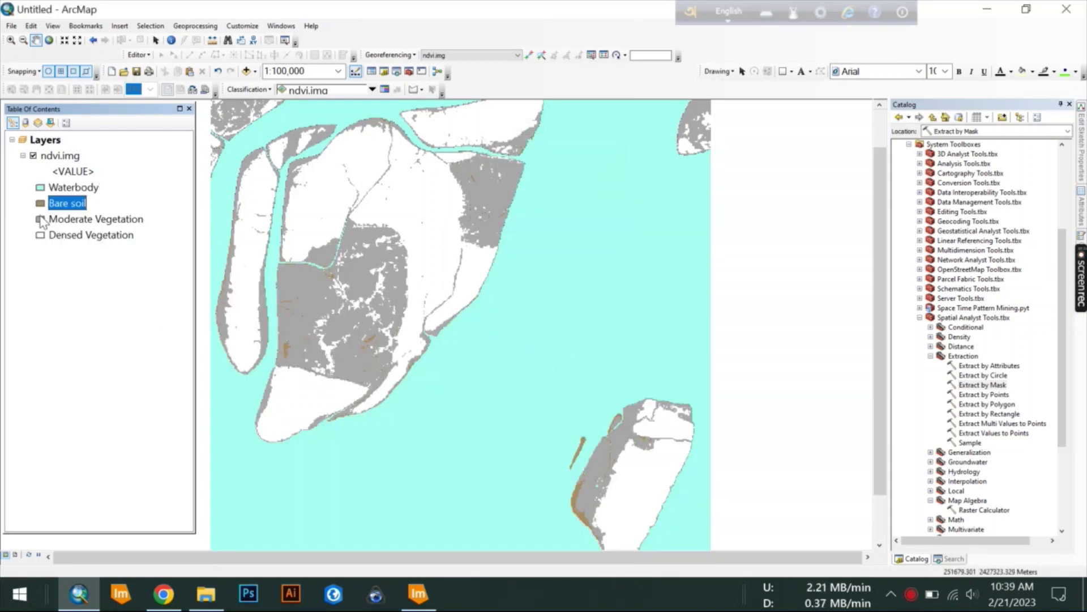
Recolour the Moderate Vegetation class light green with HSV values 109, 46 and 100
left_click(39, 219)
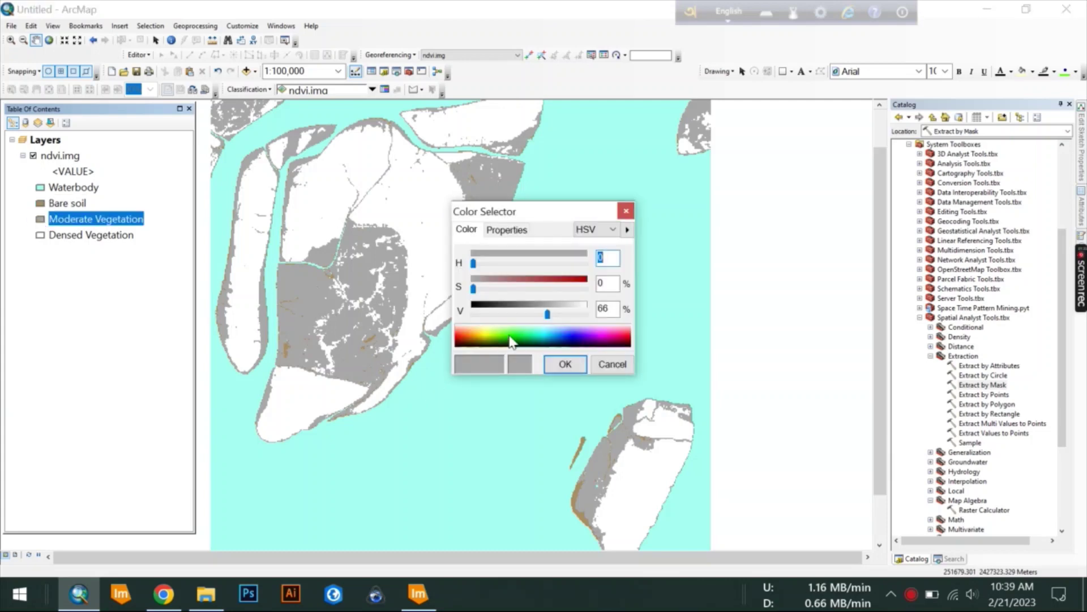
left_click(510, 338)
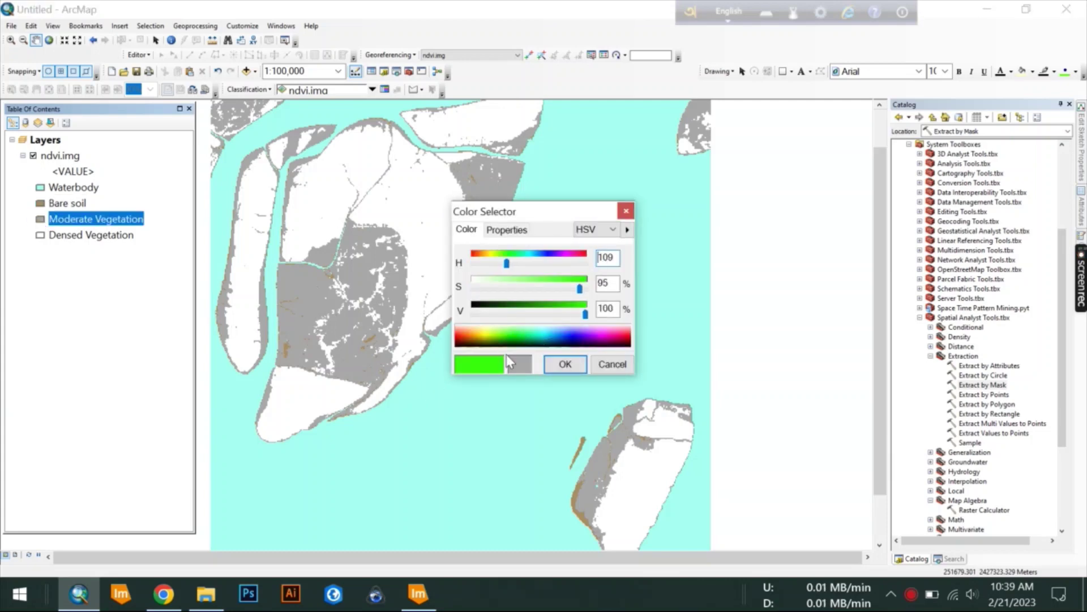
left_click(566, 364)
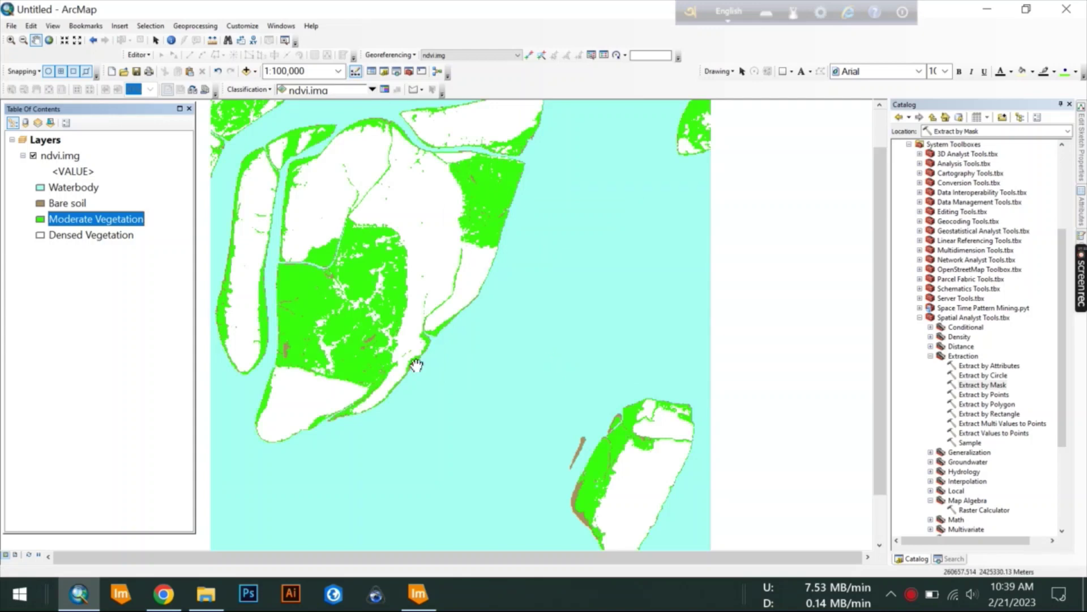
double_click(40, 219)
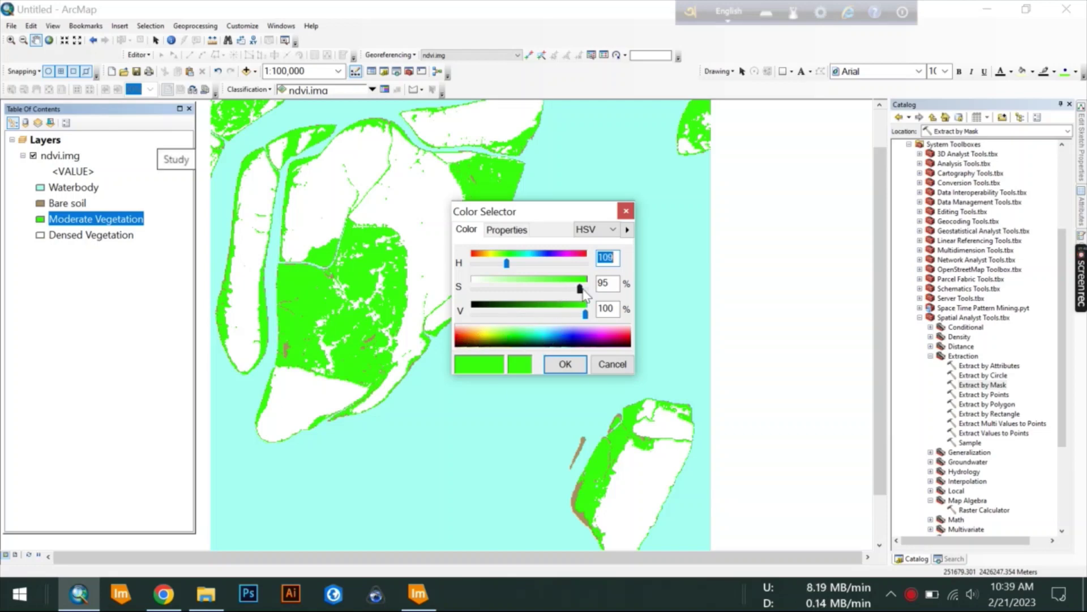
left_click_drag(580, 290, 527, 295)
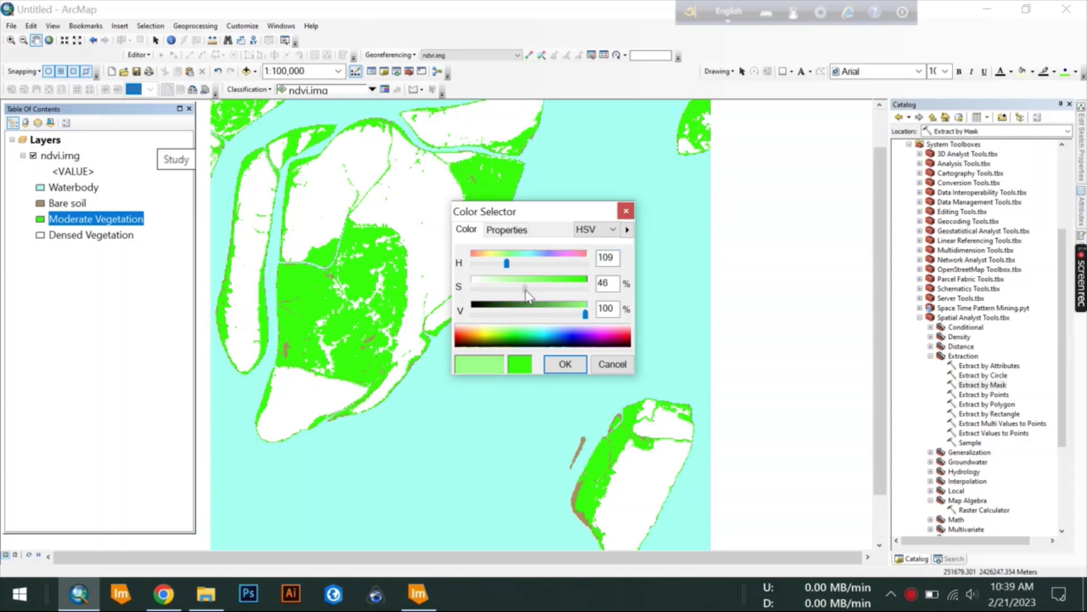
left_click(564, 364)
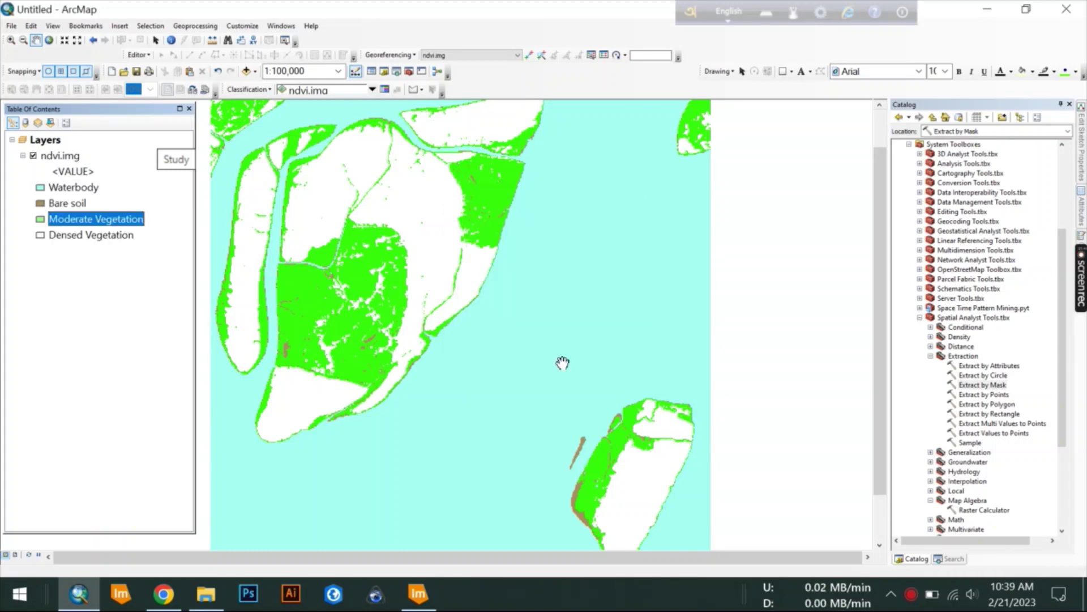
Recolour the Densed Vegetation class bright green with HSV values 115, 100 and 95
double_click(40, 236)
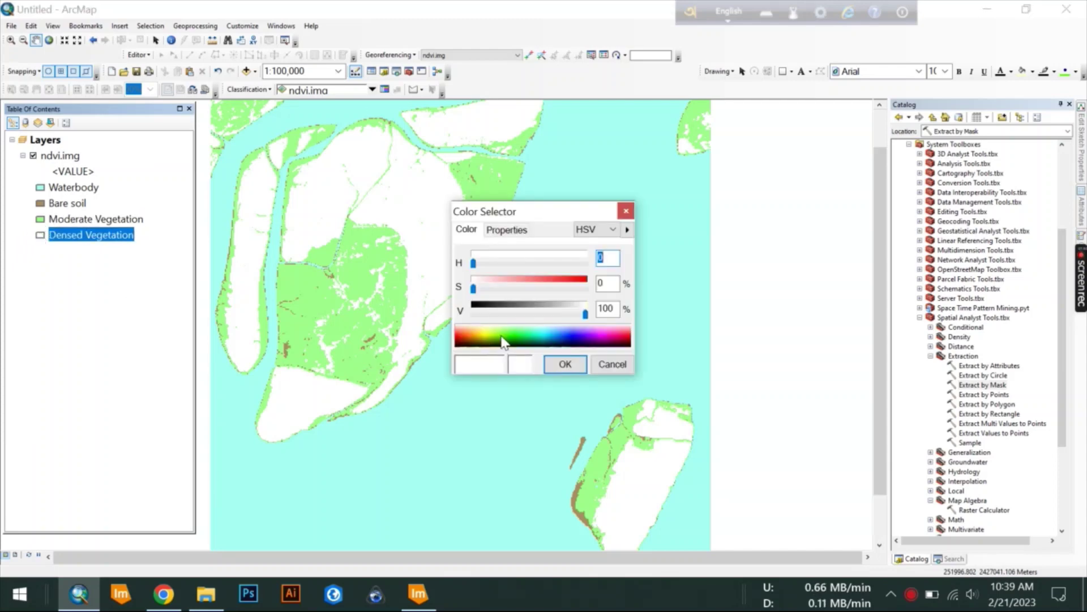
left_click(514, 339)
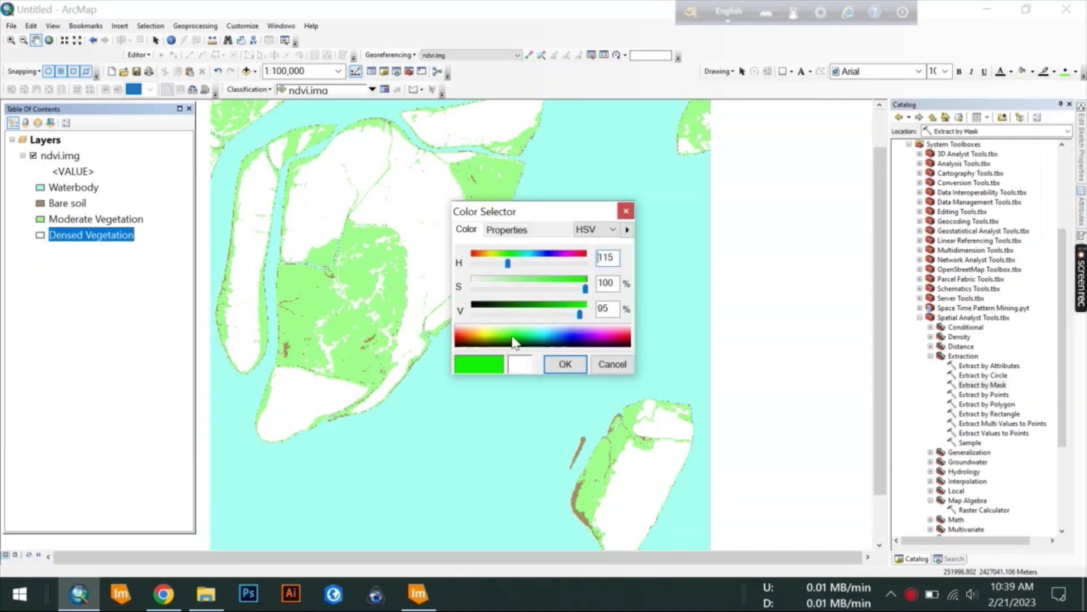
left_click(564, 364)
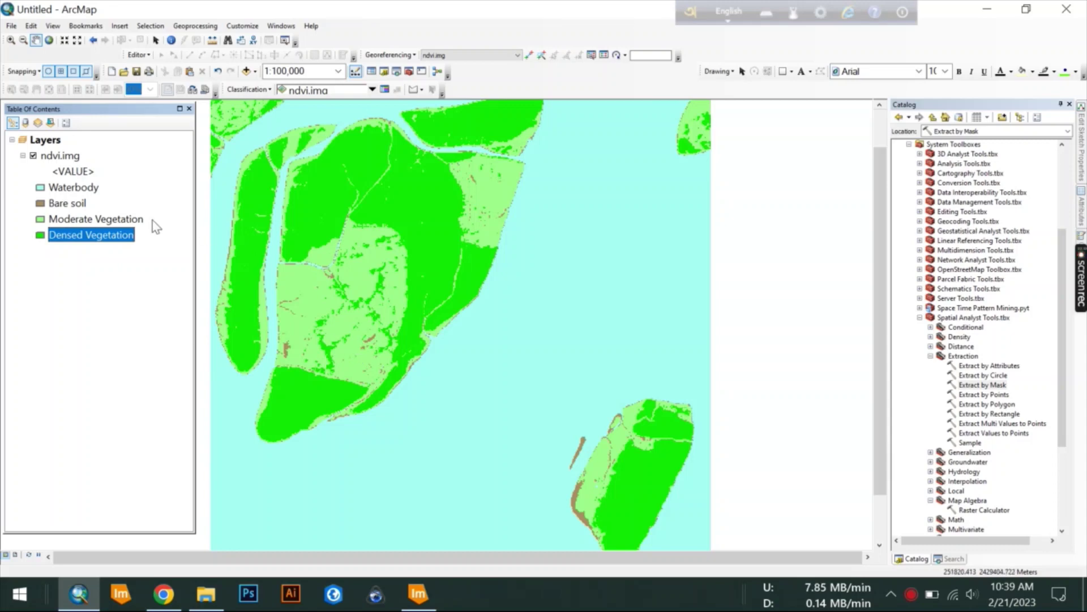
Switch to layout view and fit the classified raster to the data frame
left_click(16, 555)
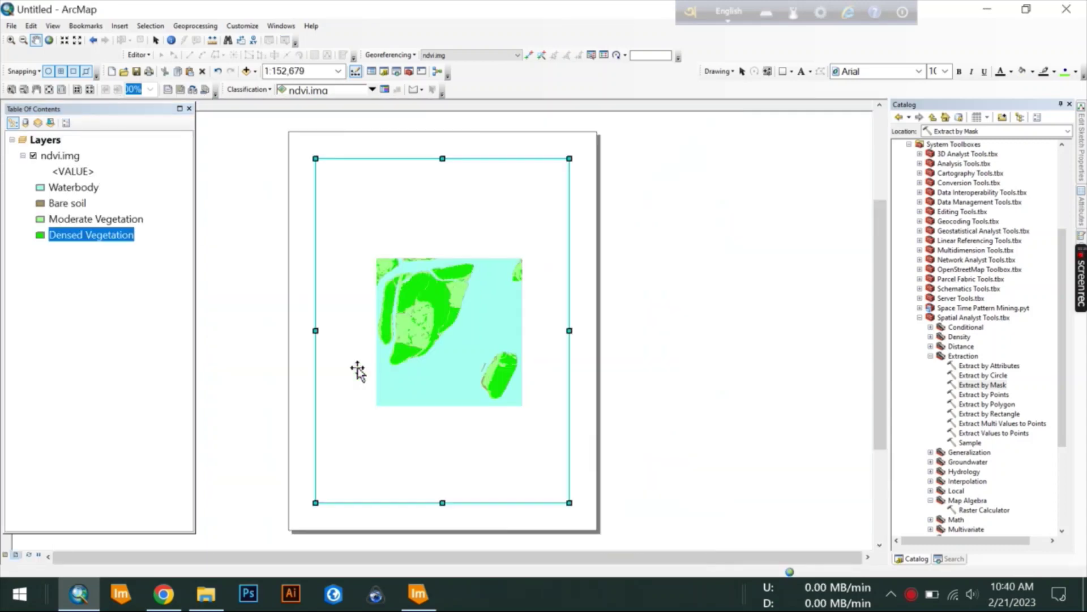
left_click(53, 44)
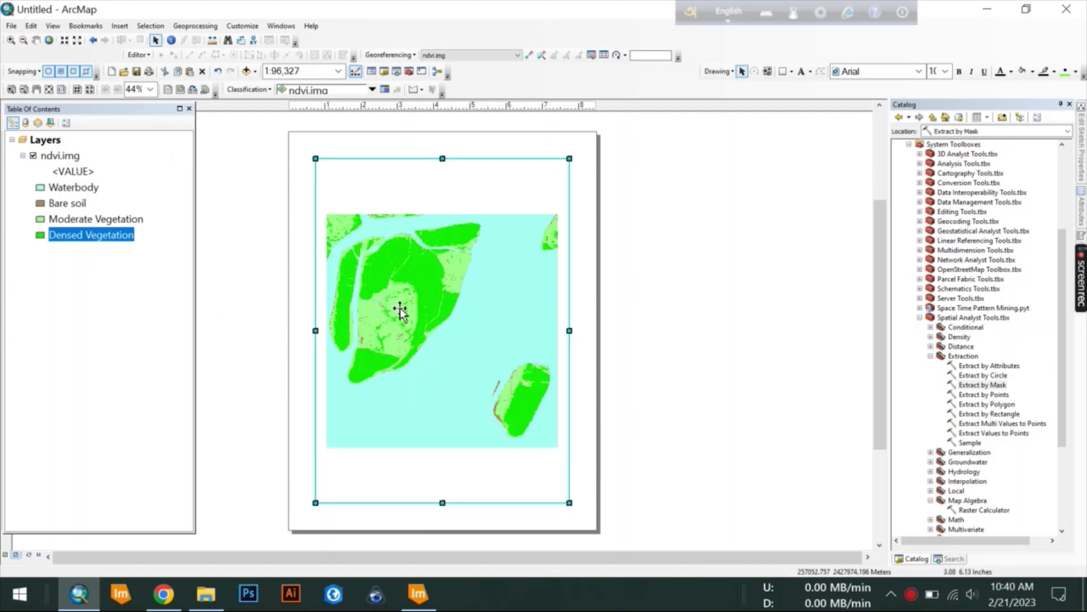
Add a new labels-only graticule to the data frame, setting the minutes intervals for both parallels and meridians to 1
right_click(505, 176)
left_click(544, 387)
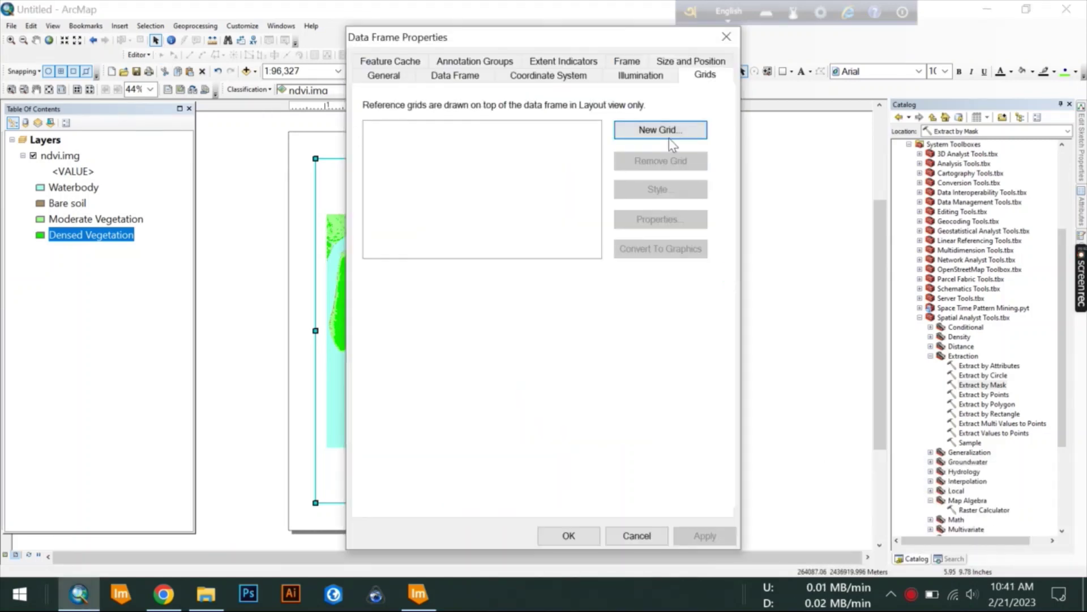
left_click(667, 136)
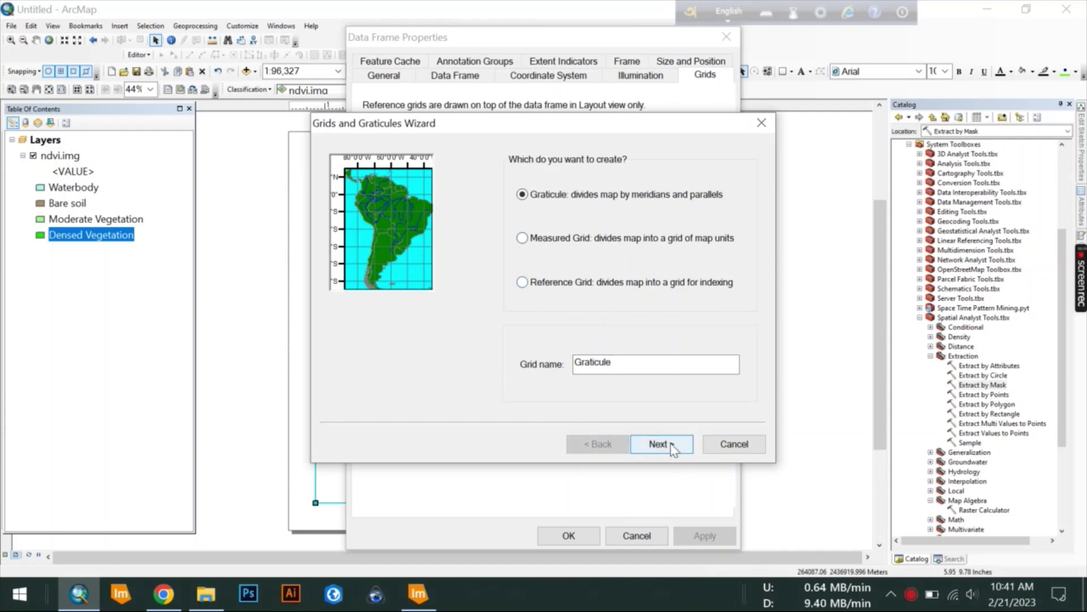
left_click(660, 443)
left_click(526, 181)
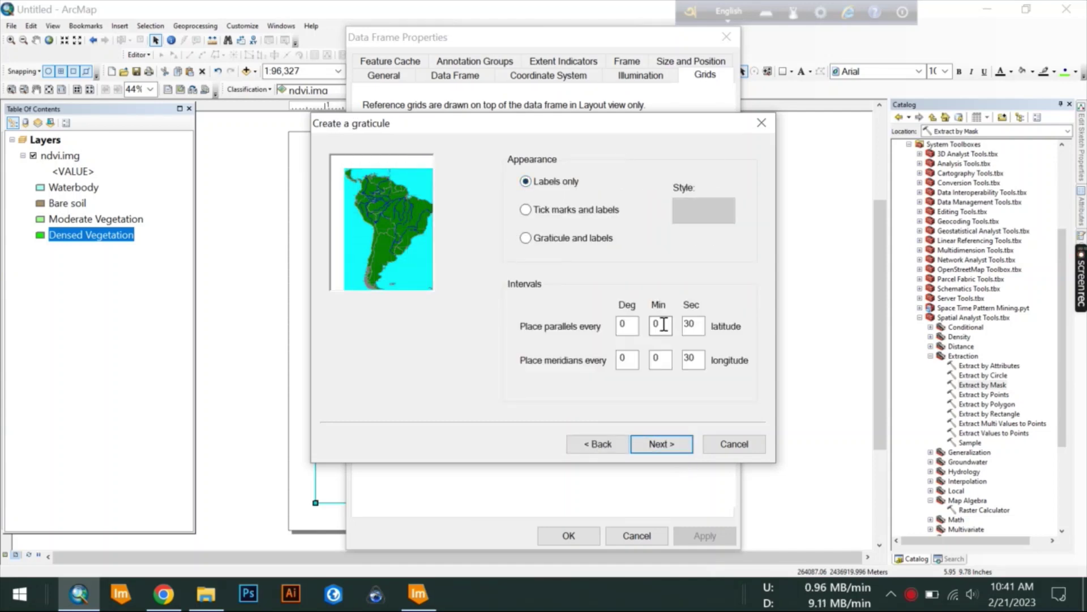
type("1")
double_click(660, 360)
type("1")
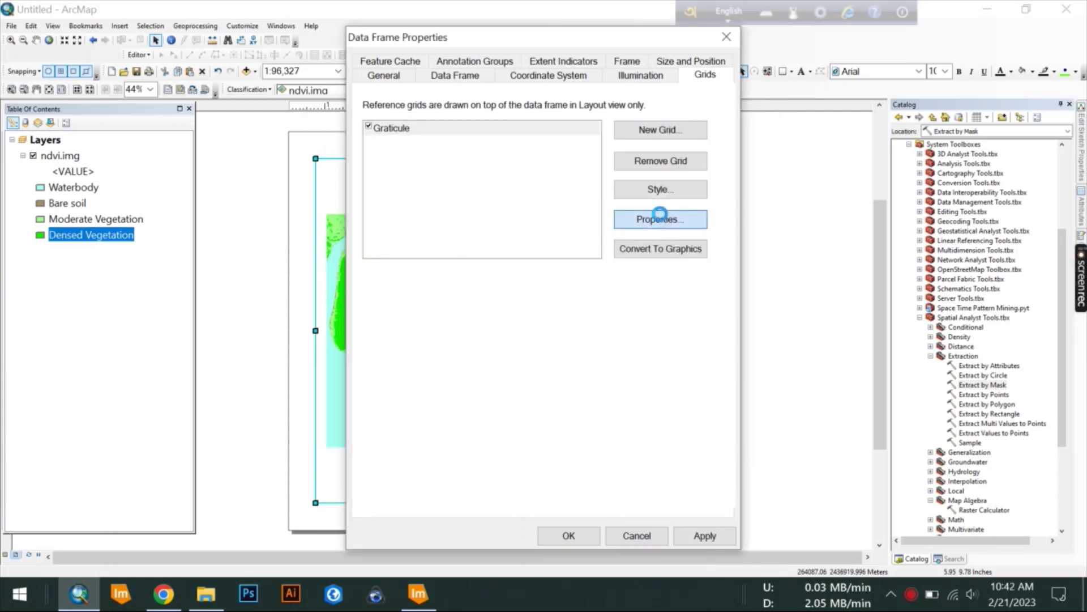
Make the graticule's left and right axis labels vertical and apply the grid to the data frame
left_click(656, 216)
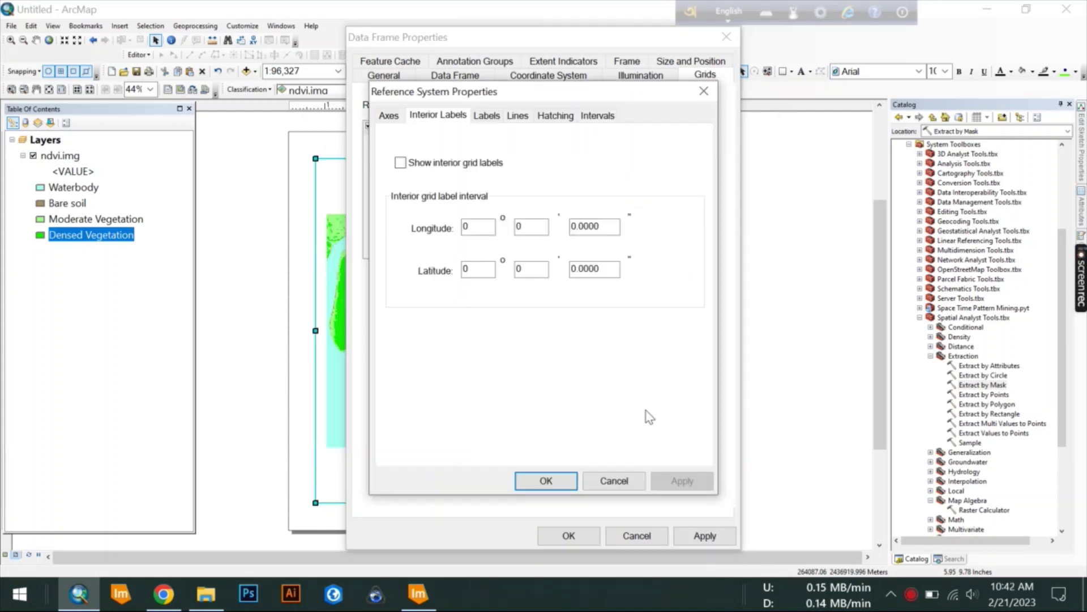
left_click(486, 116)
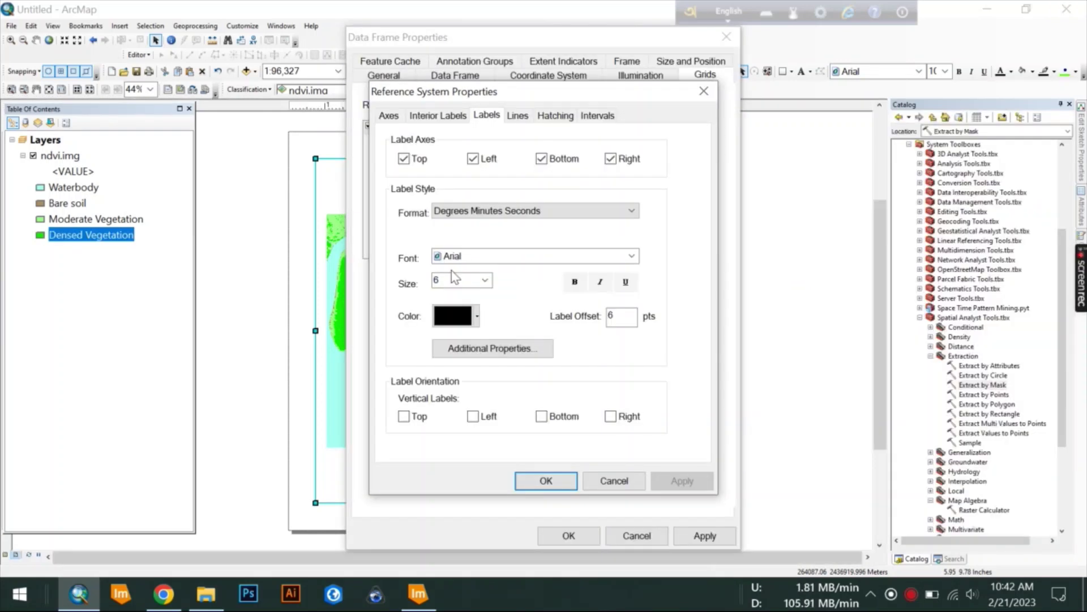
left_click(472, 416)
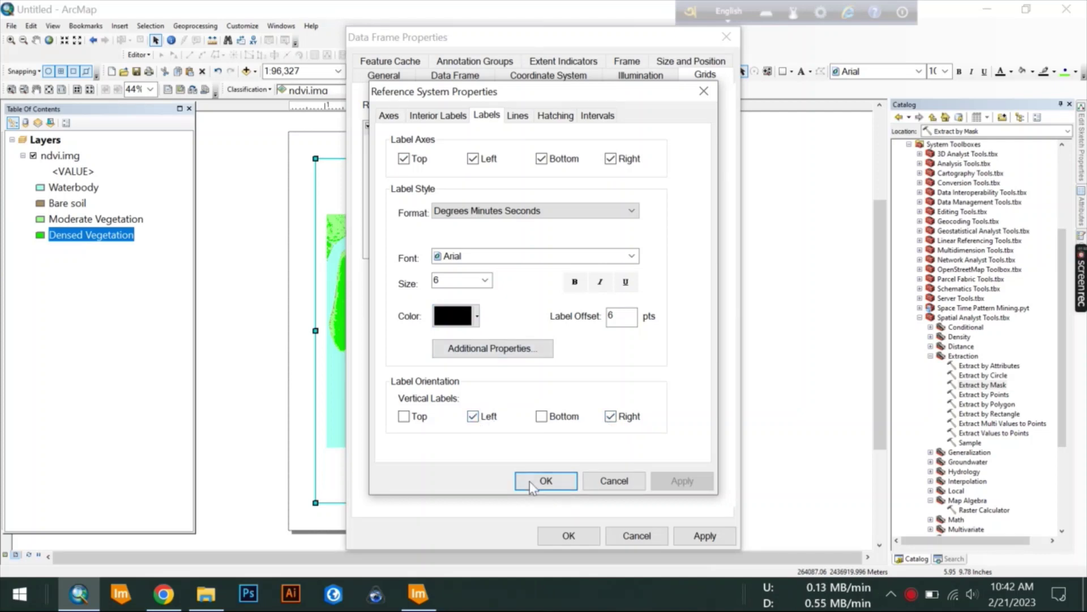
left_click(545, 481)
left_click(704, 537)
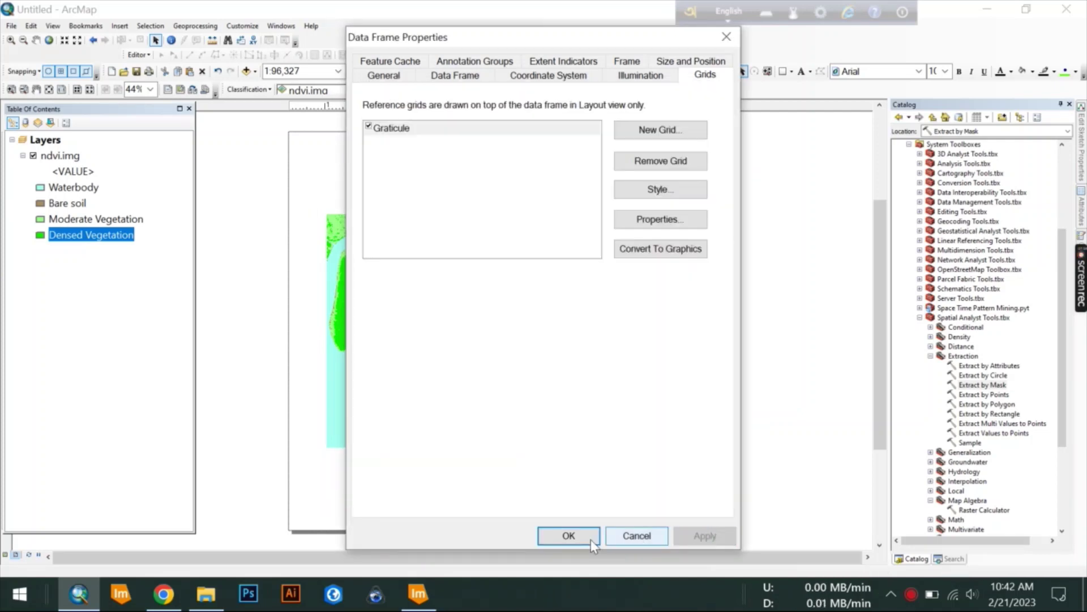
left_click(572, 537)
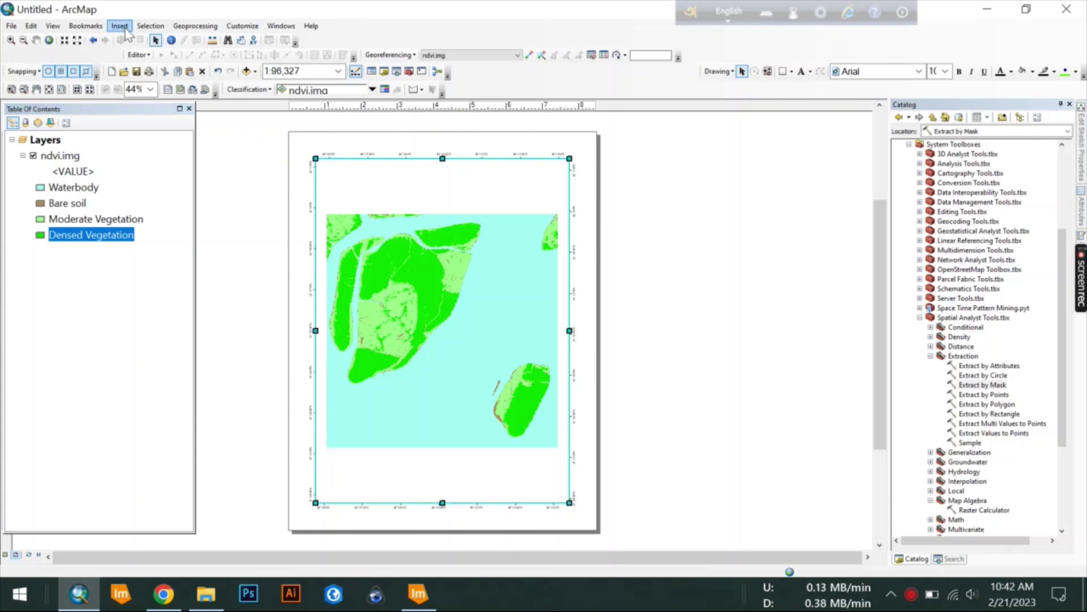
Insert the map title "Char Kukrimukri (NDVI)" in the layout
left_click(120, 26)
left_click(137, 58)
type("CG")
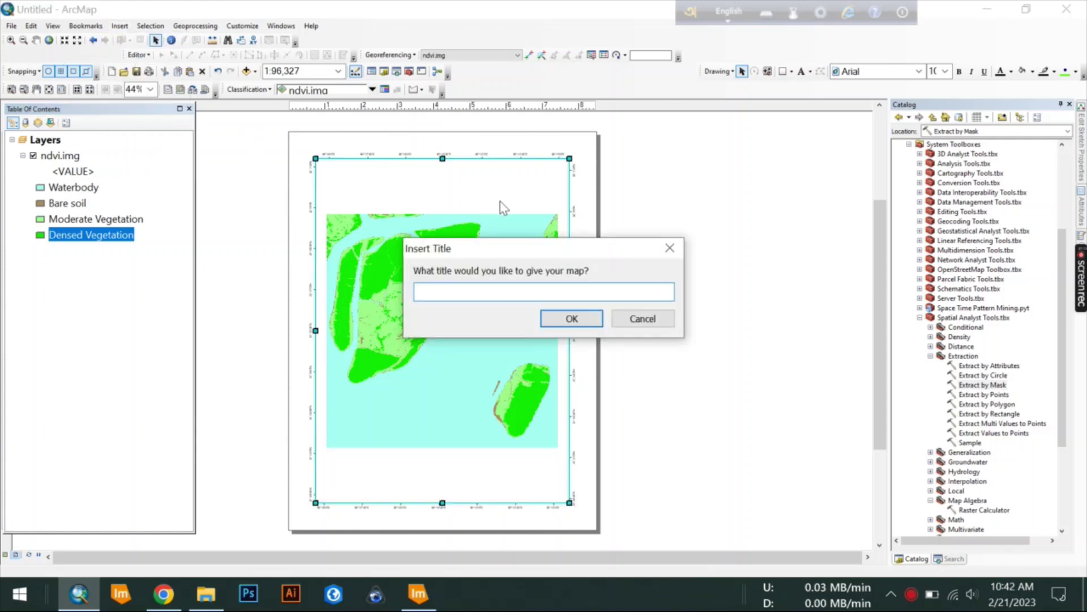
key("BackSpace")
type("har kukri")
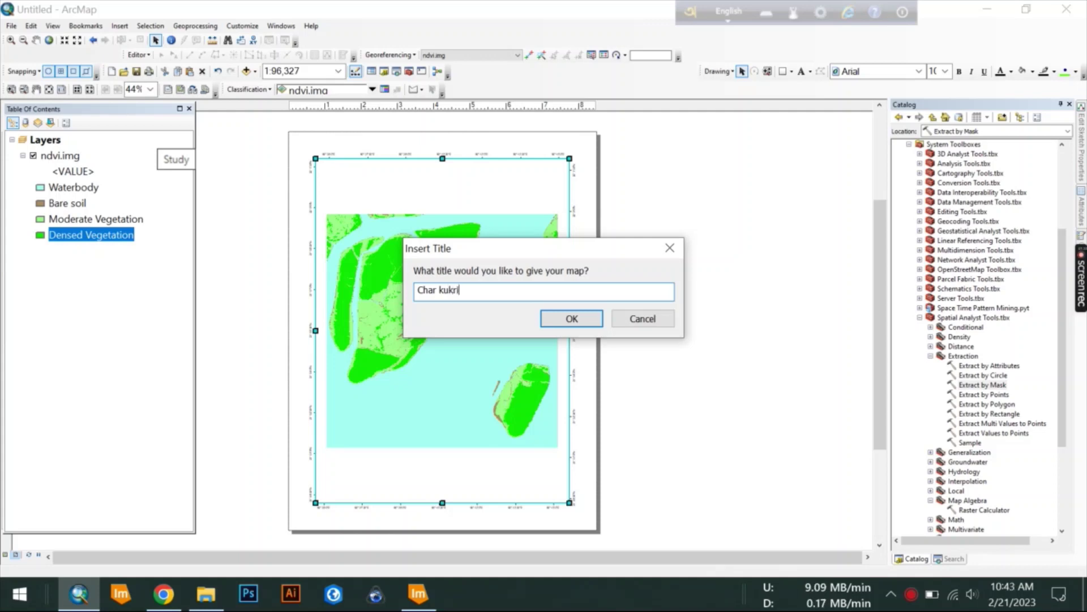
key("BackSpace")
key("BackSpace")
key("BackSpace")
key("BackSpace")
type("Kukrimukri (NDVI")
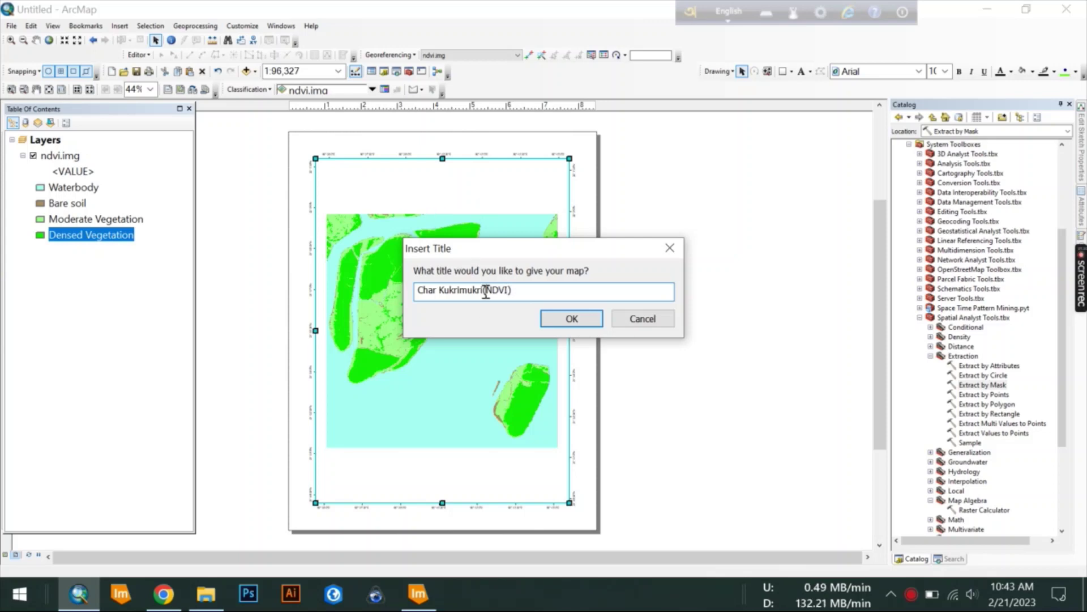
left_click(549, 320)
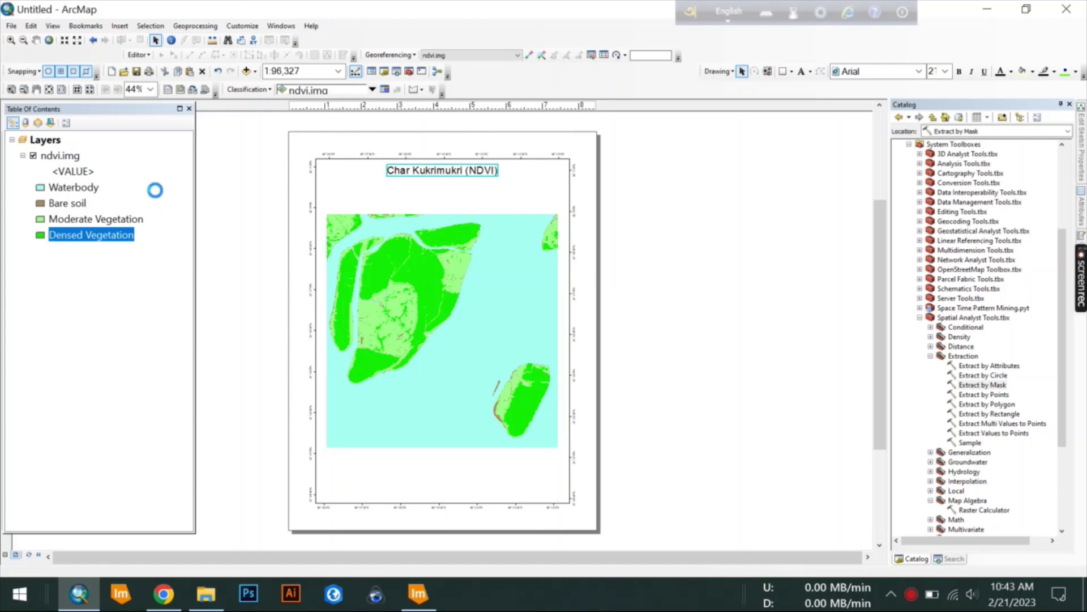
Insert an alternating scale bar scaled to fit the page and place it beside the page's right edge
left_click(119, 25)
left_click(154, 130)
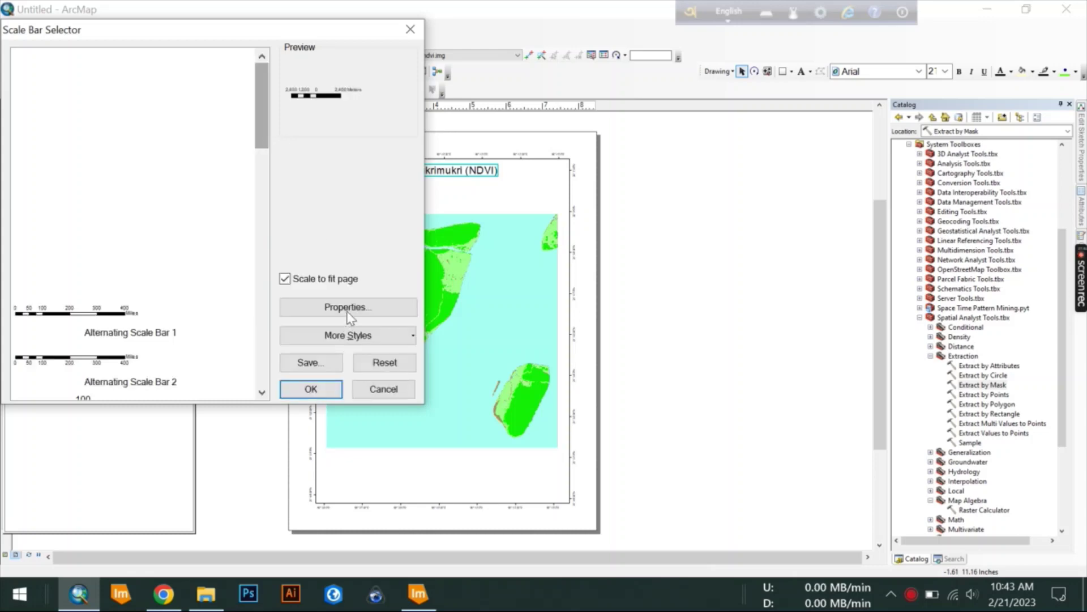
left_click(311, 389)
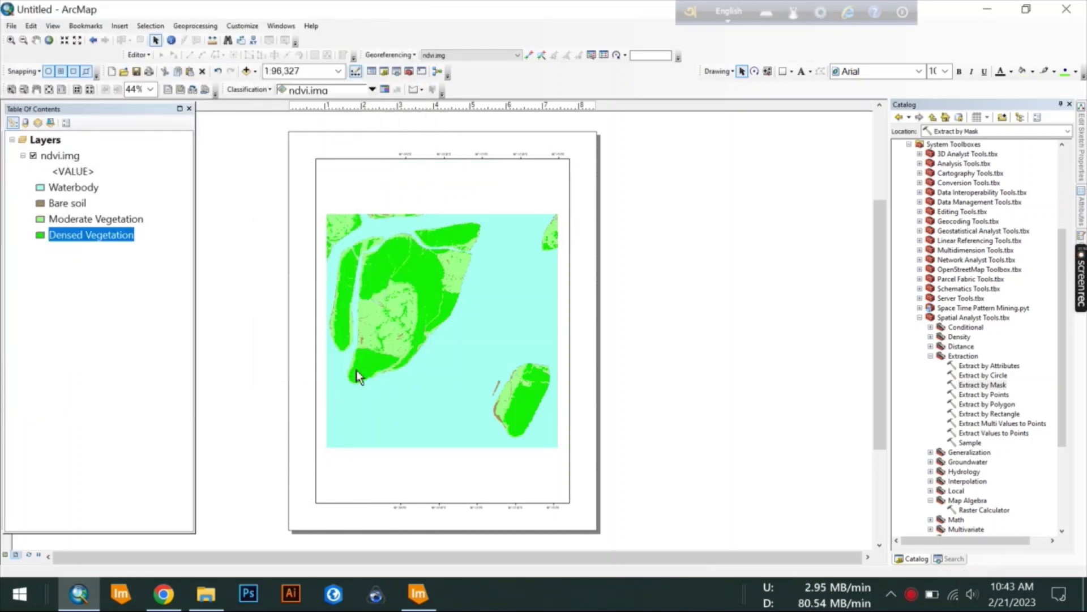
left_click_drag(425, 347, 643, 302)
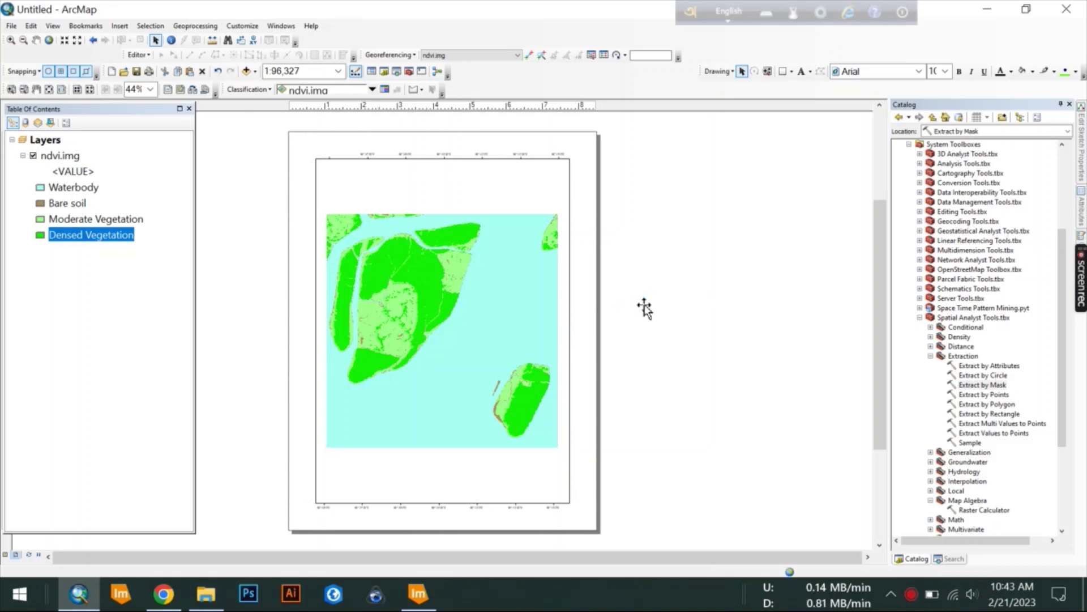
Insert a one-column legend for ndvi.img without a frame and move it off the page, below the scale bar
left_click(120, 25)
left_click(145, 118)
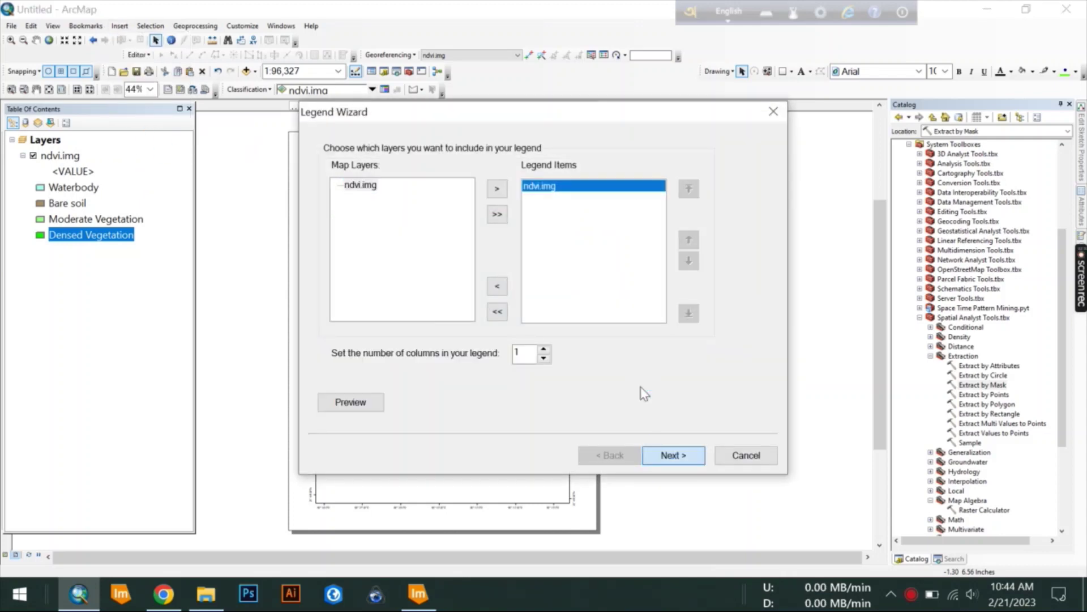
left_click(672, 459)
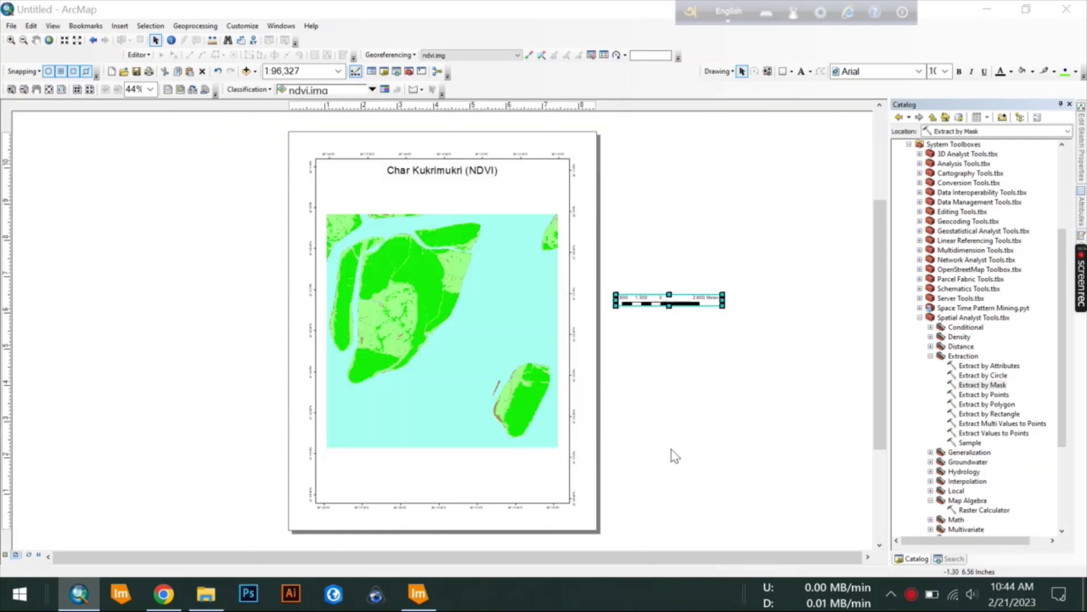
left_click(673, 455)
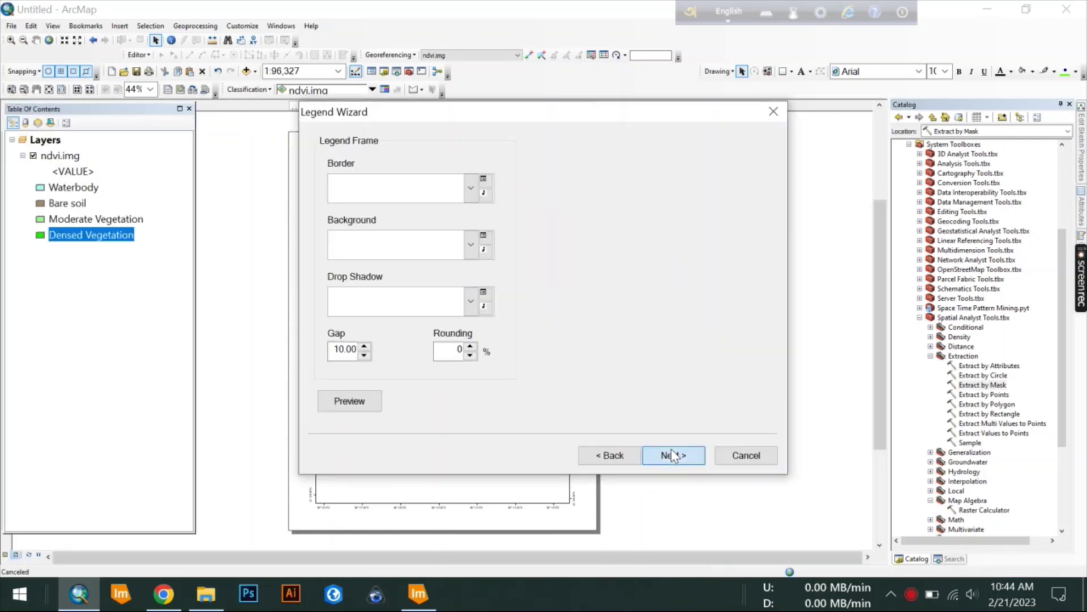
left_click(674, 455)
left_click(674, 455)
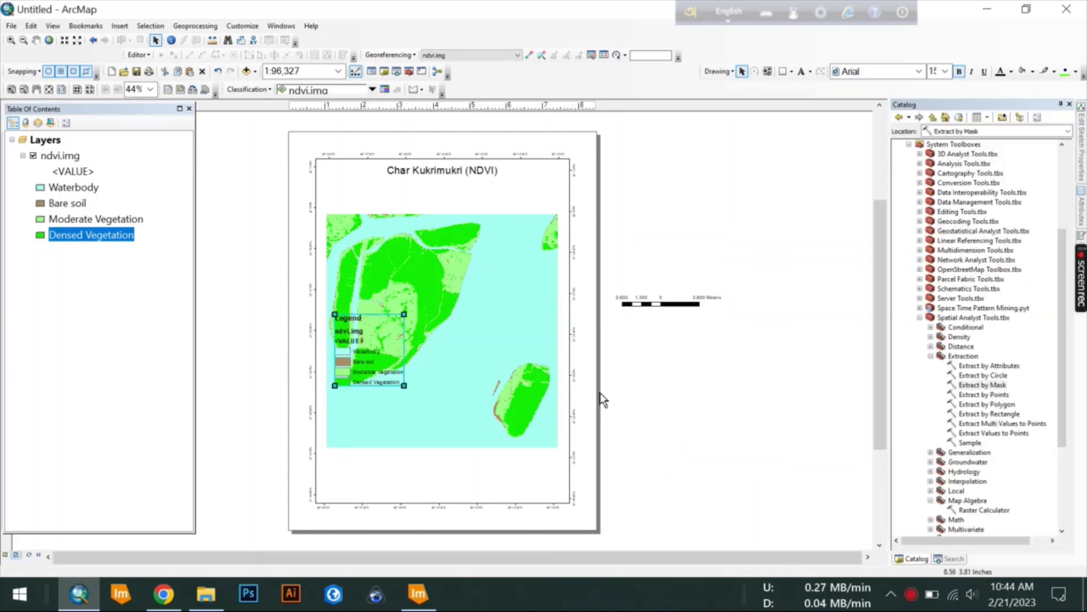
left_click_drag(749, 368, 759, 399)
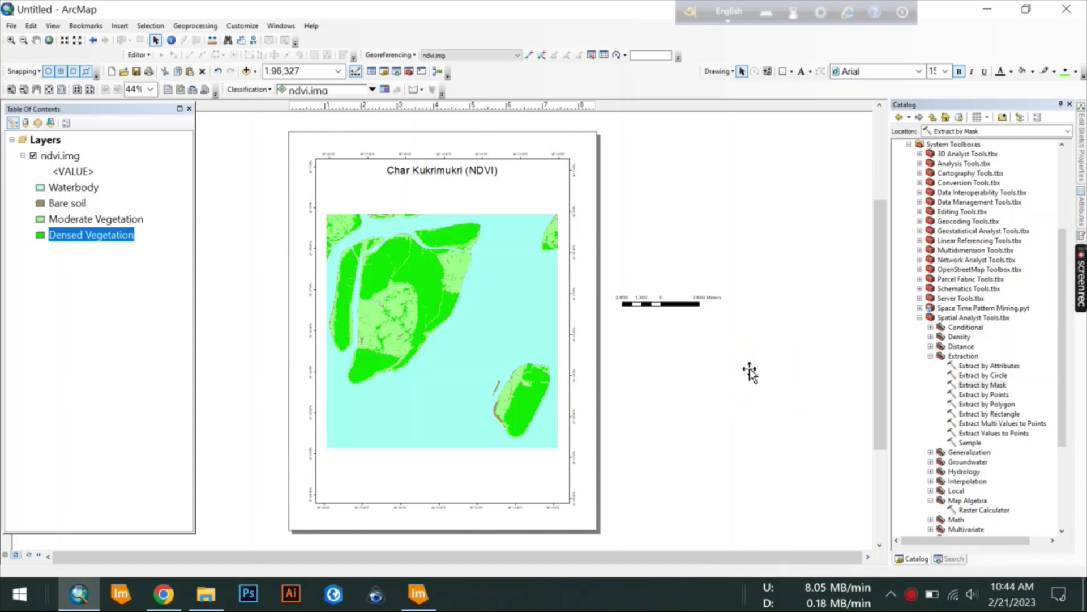
Convert the legend to graphics and ungroup it into separate elements
right_click(759, 399)
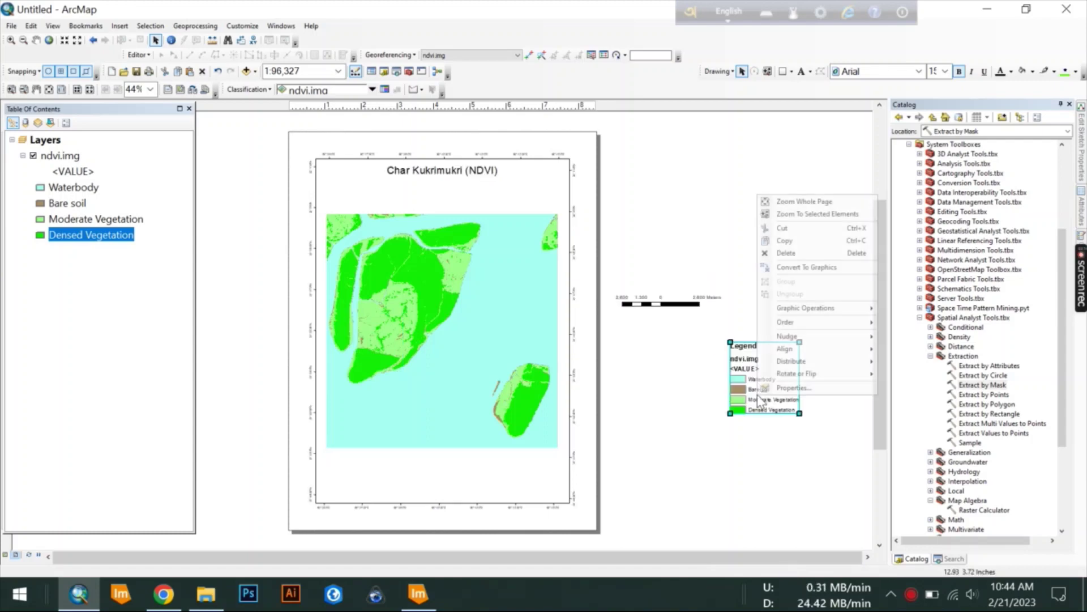
left_click(804, 267)
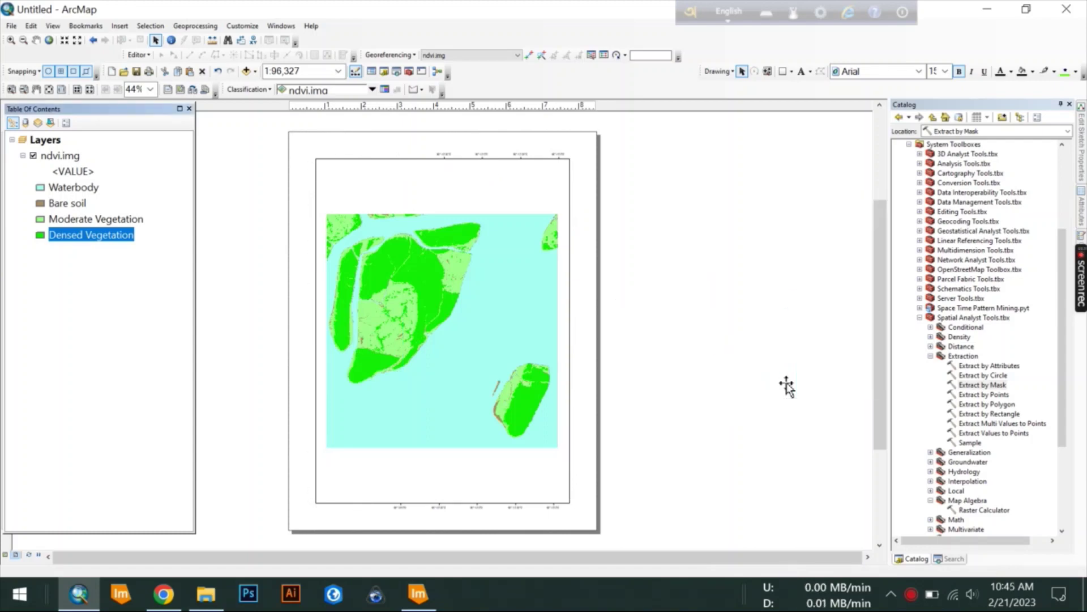
right_click(781, 358)
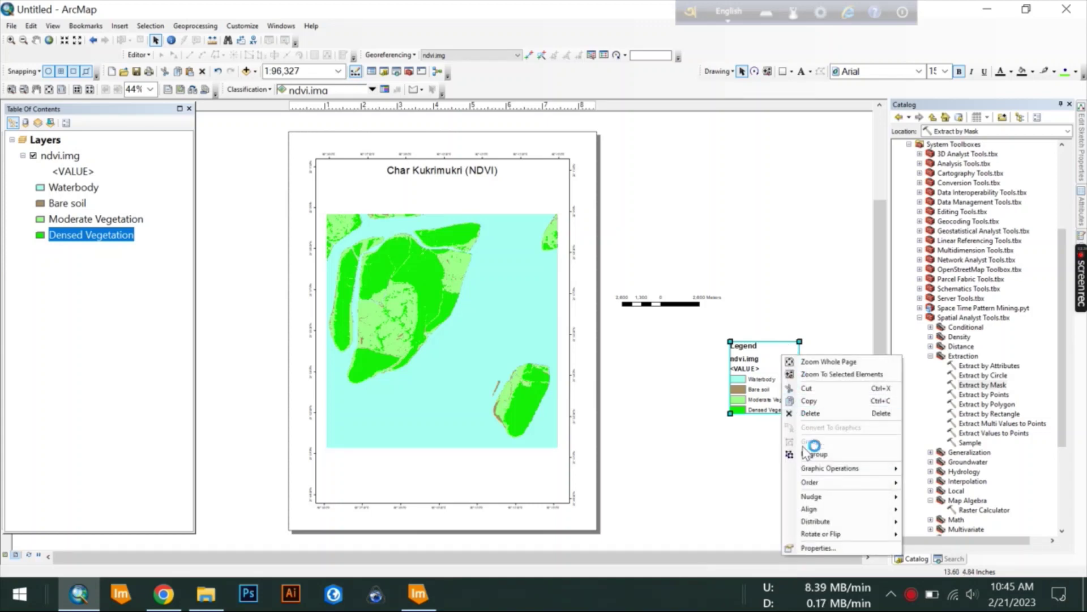
left_click(816, 451)
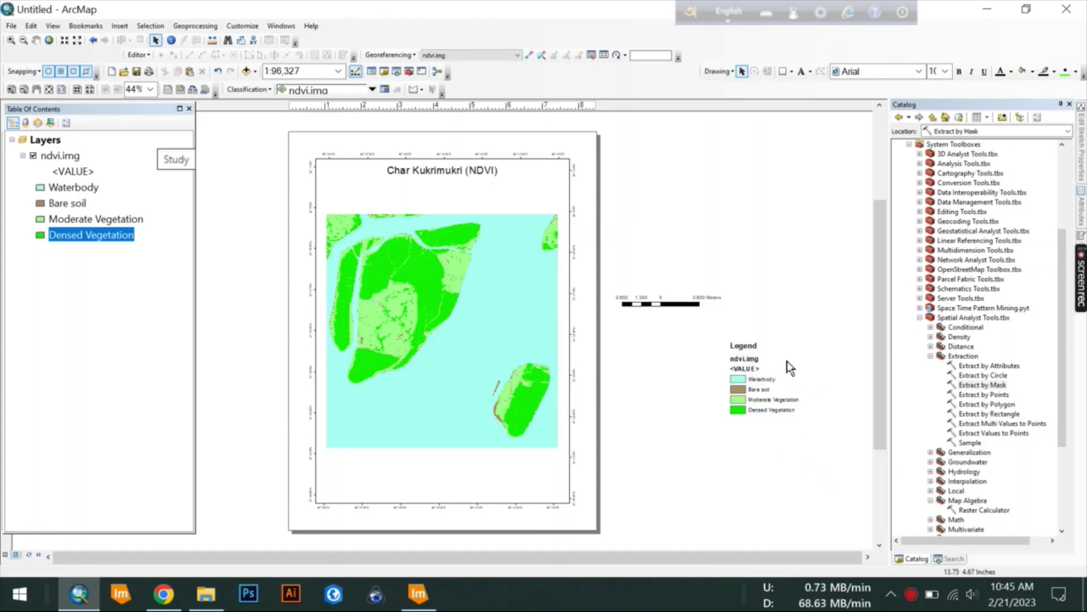
Delete the ndvi.img and <VALUE> text elements from the ungrouped legend
left_click(753, 360)
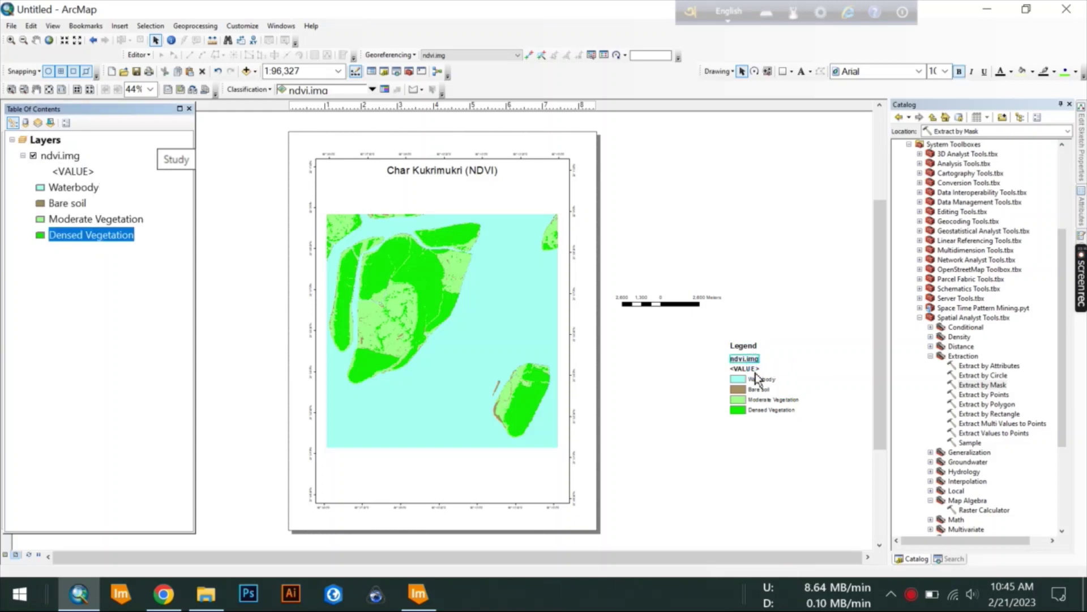
key("Delete")
left_click(748, 368)
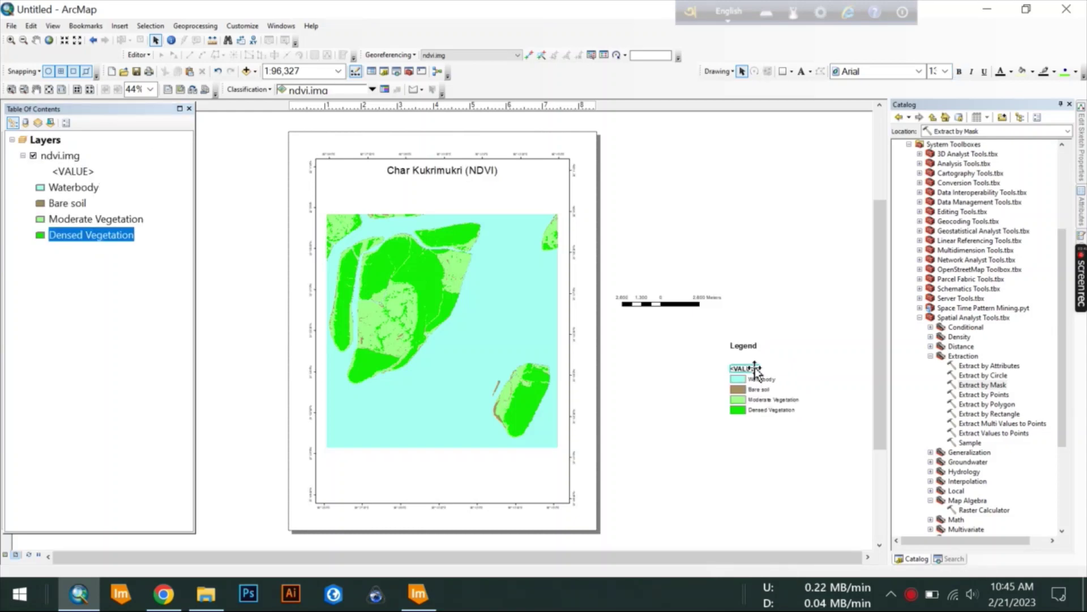
key("Delete")
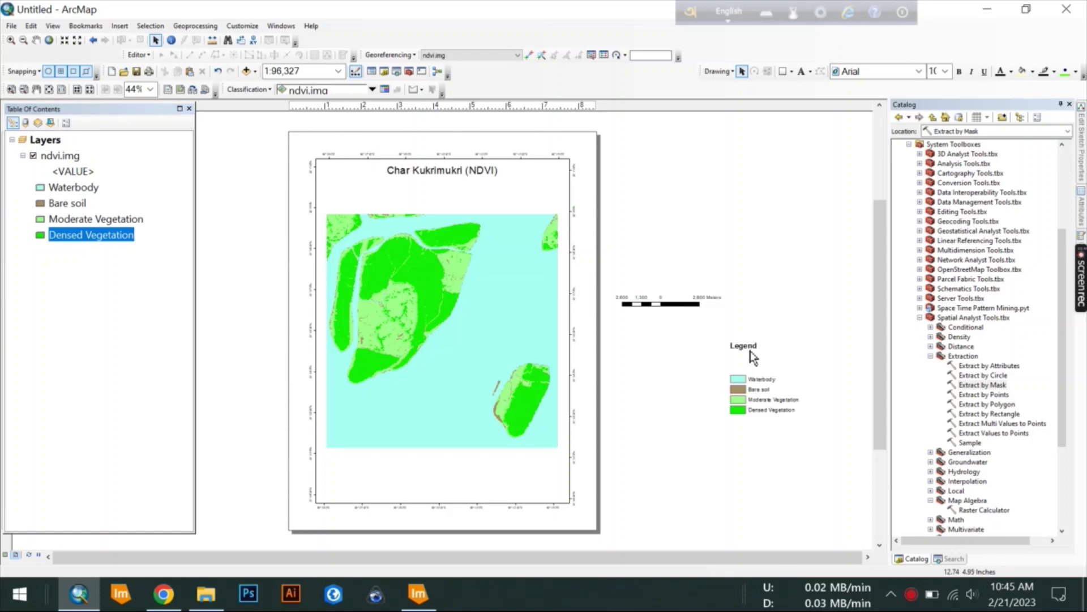
Move the Legend heading down to just above the Waterbody entry and group all the legend elements
left_click(751, 351)
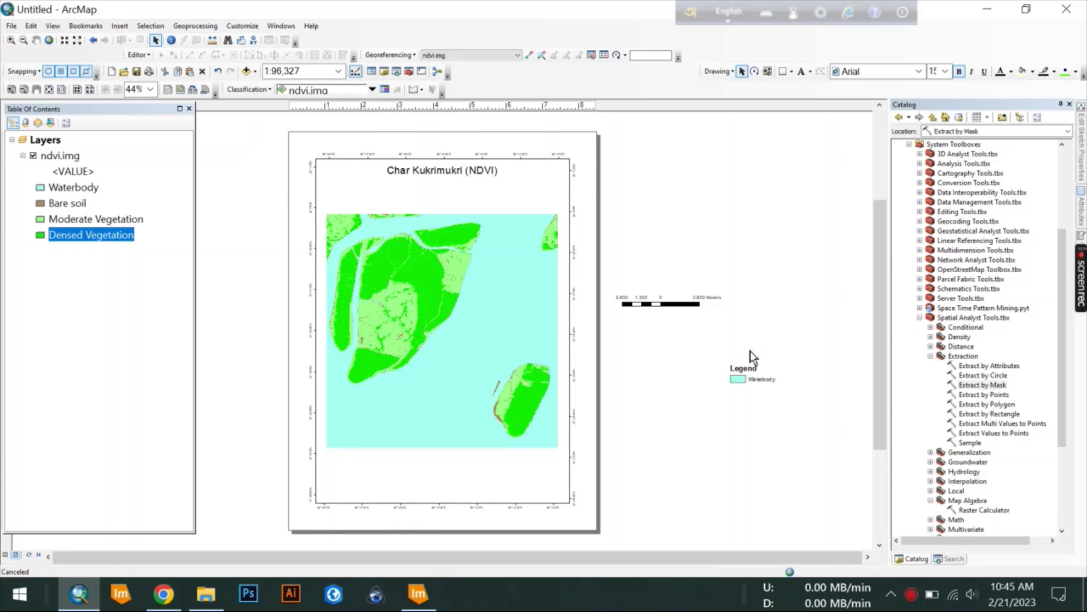
left_click_drag(838, 470, 725, 372)
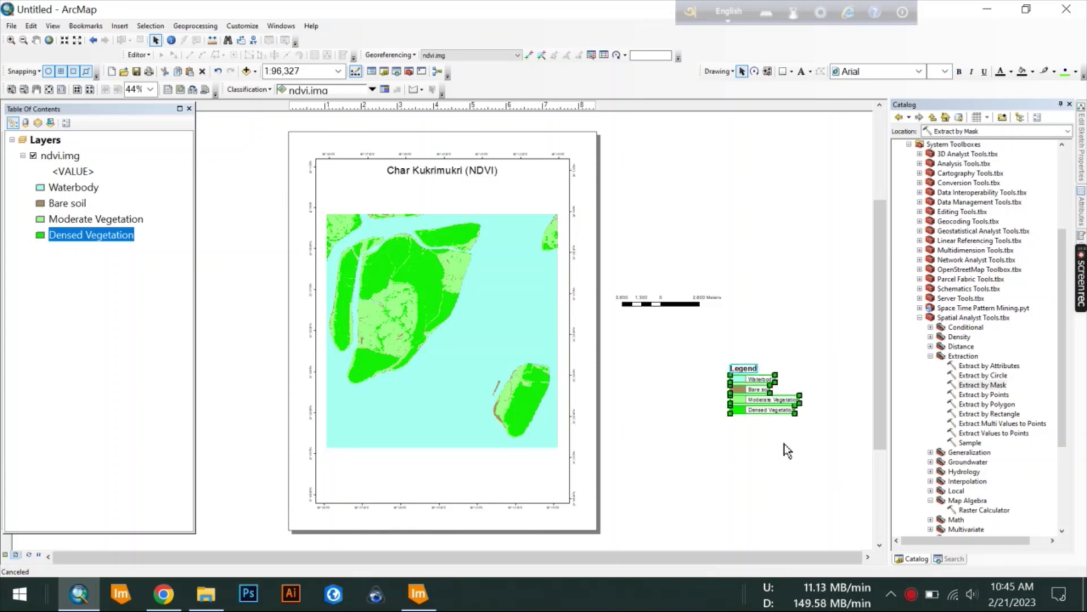
right_click(771, 406)
left_click(798, 288)
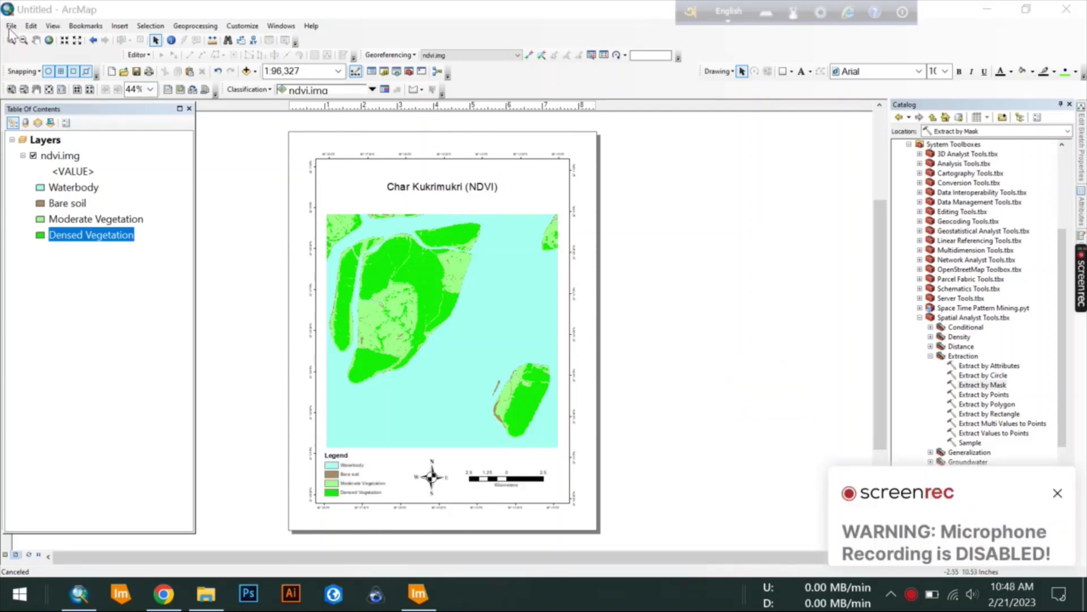
Export the finished map layout to the Desktop as a JPEG named NDVI and open the exported file
left_click(11, 26)
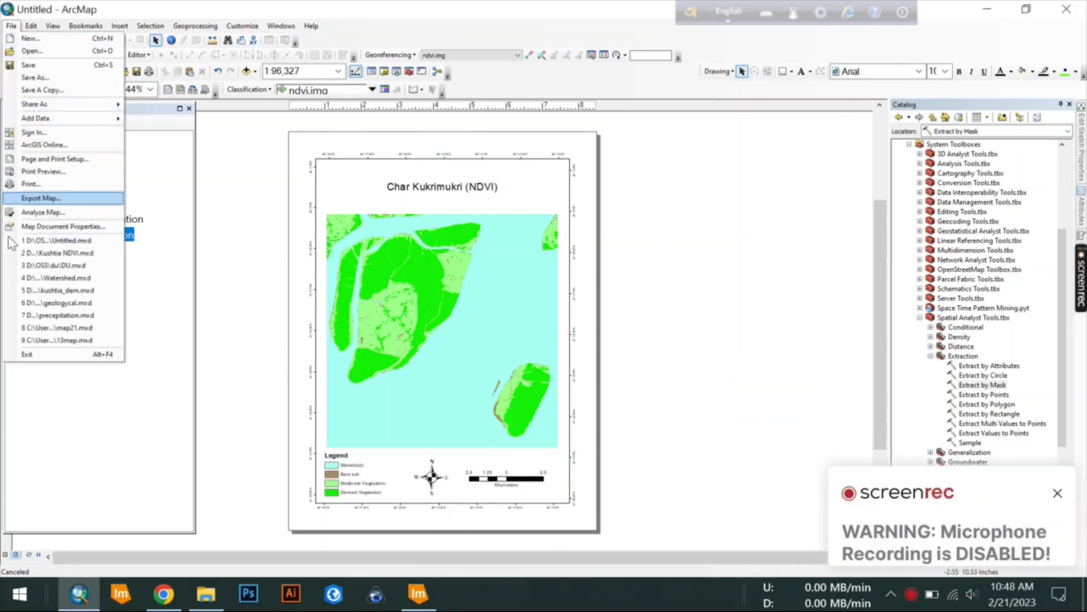
key("Escape")
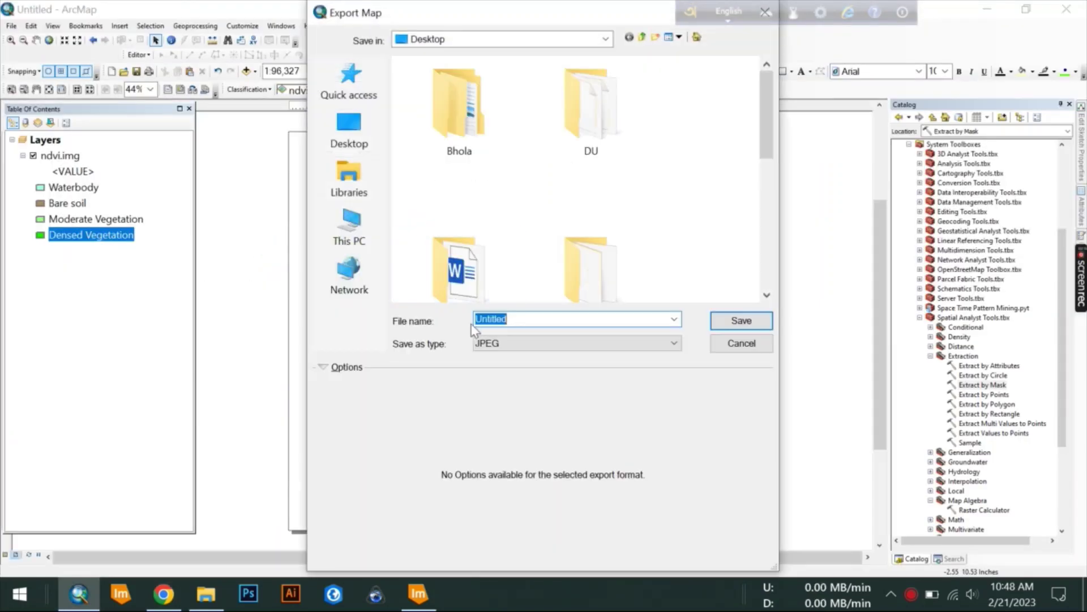
left_click(350, 136)
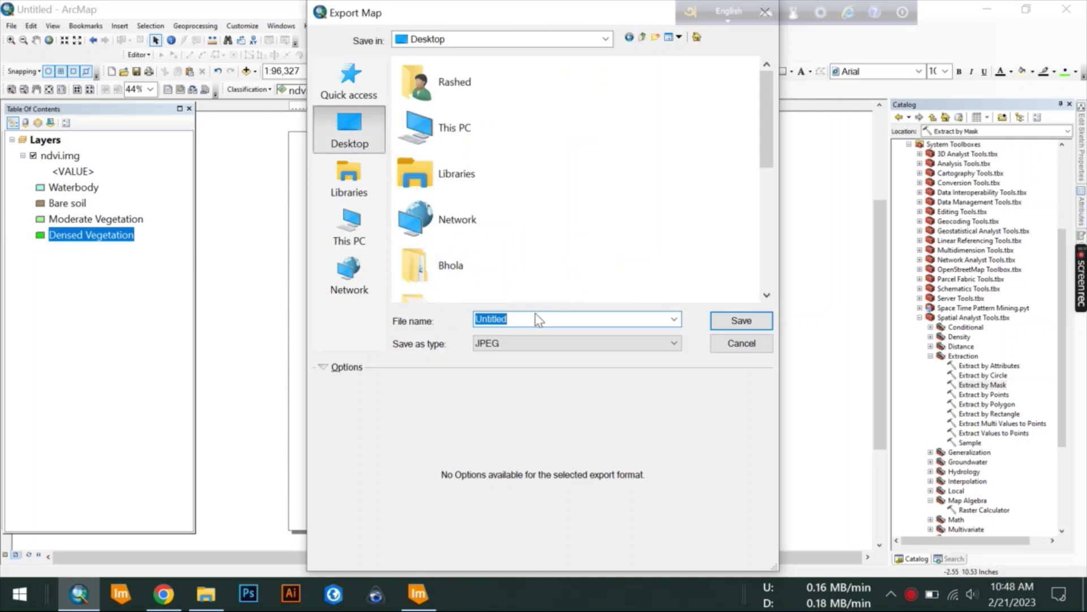
type("NDVI")
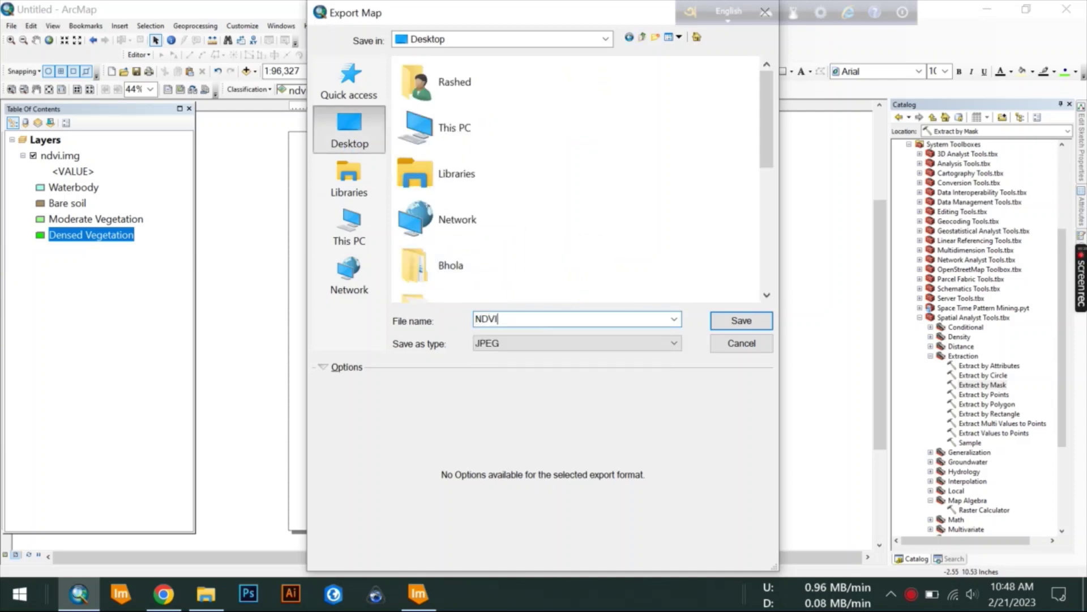
left_click(749, 317)
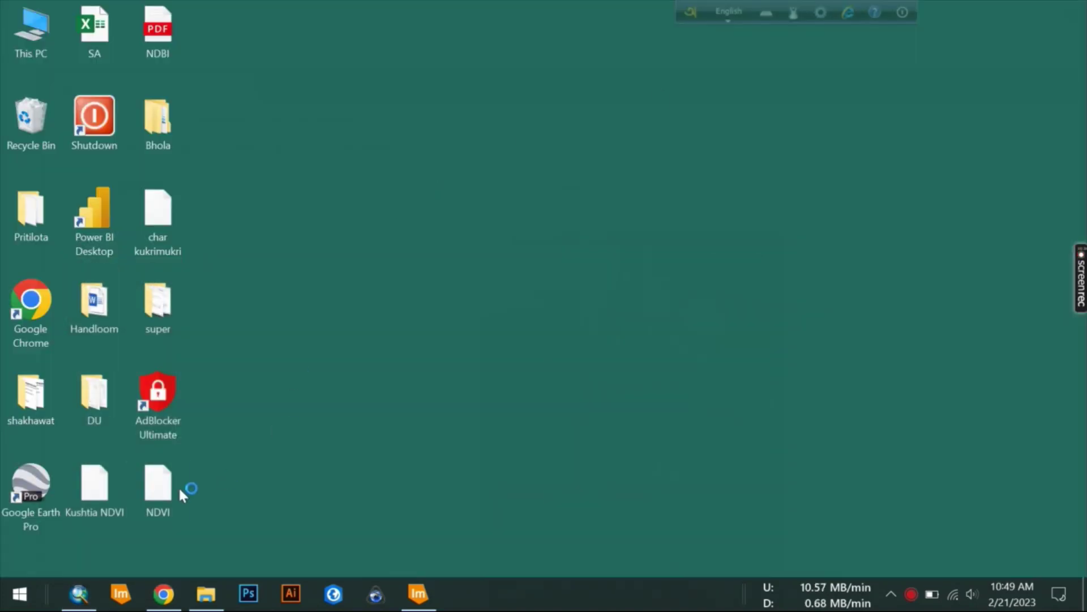
left_click(180, 489)
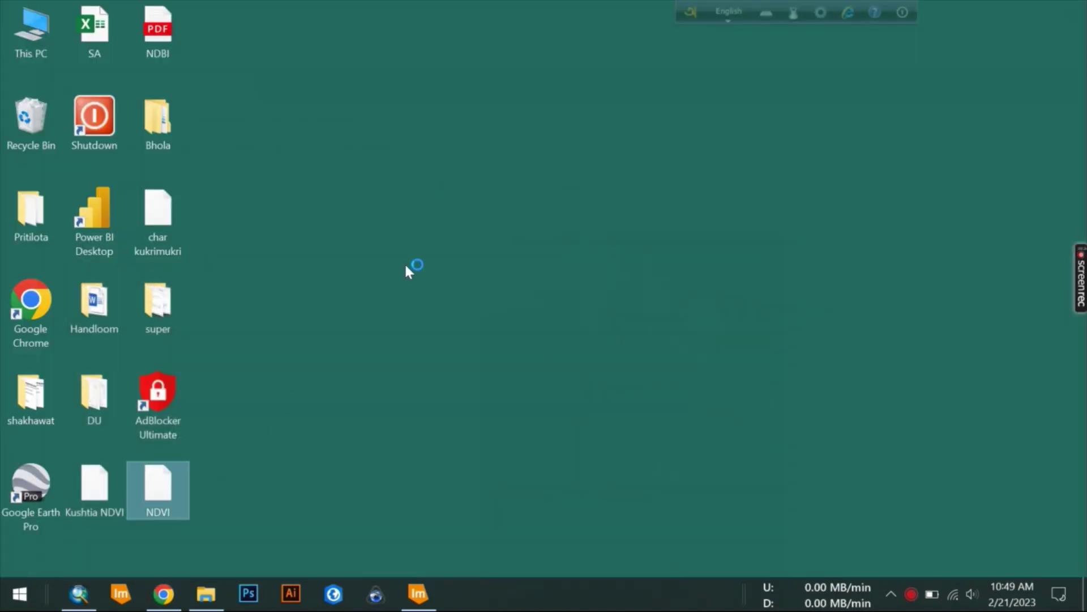